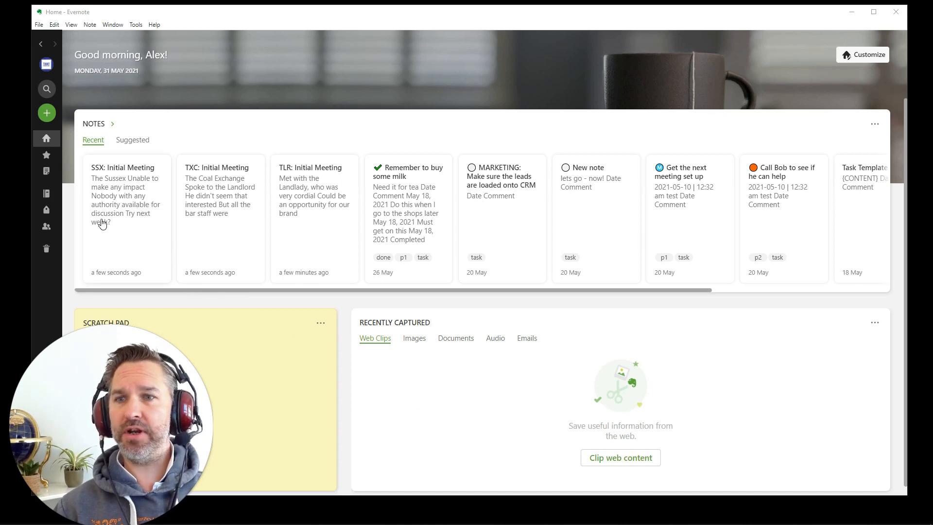
Open the notebooks list and examine the client notebooks in the Clients stack.
left_click(46, 196)
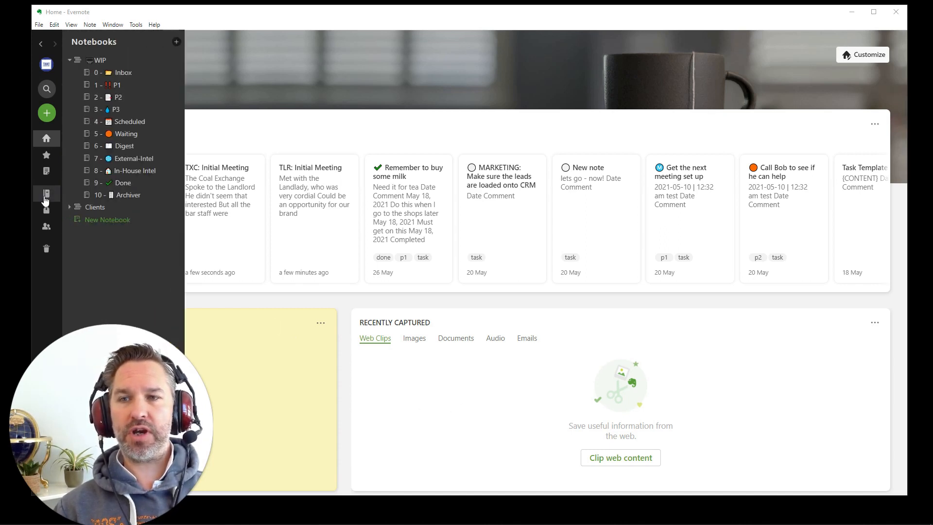
left_click(46, 197)
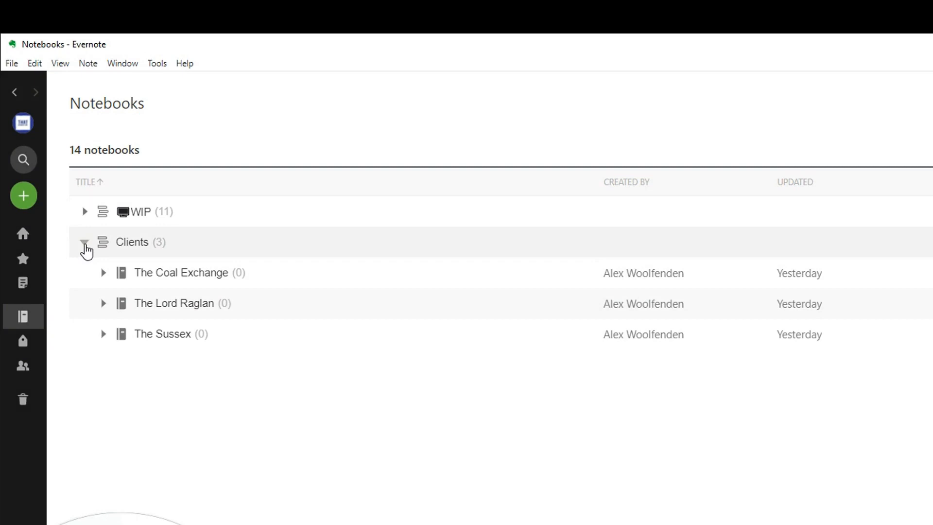
left_click(85, 245)
left_click(85, 245)
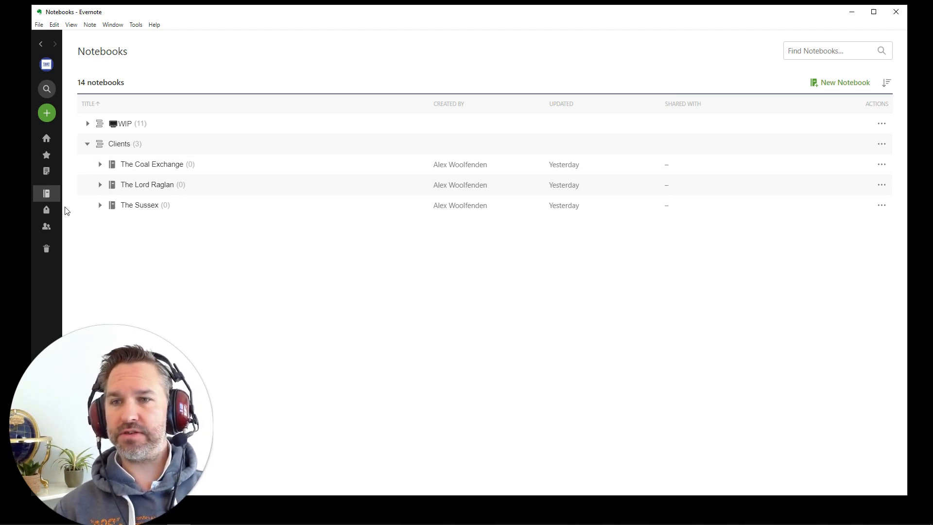
Open the tags list and check the client tags nested under ~Clients & Projects.
left_click(43, 217)
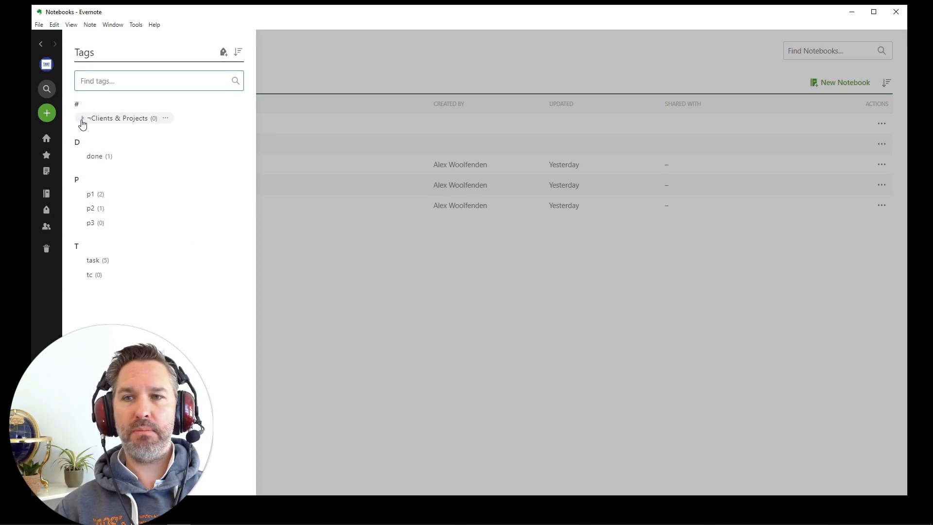
left_click(82, 119)
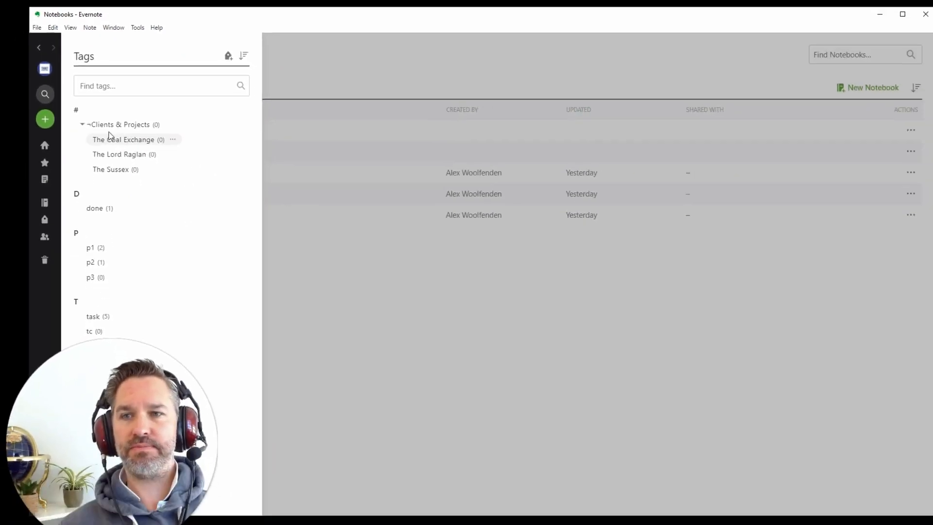
left_click(82, 119)
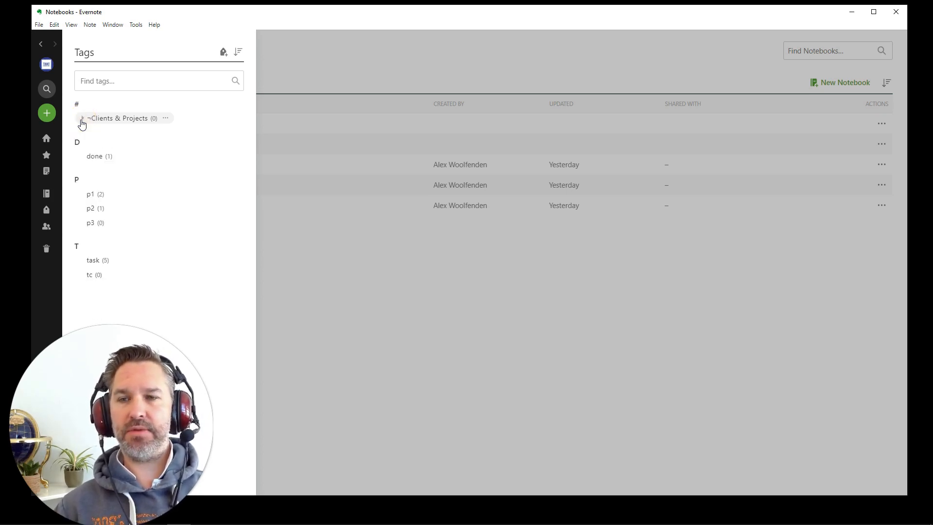
left_click(46, 194)
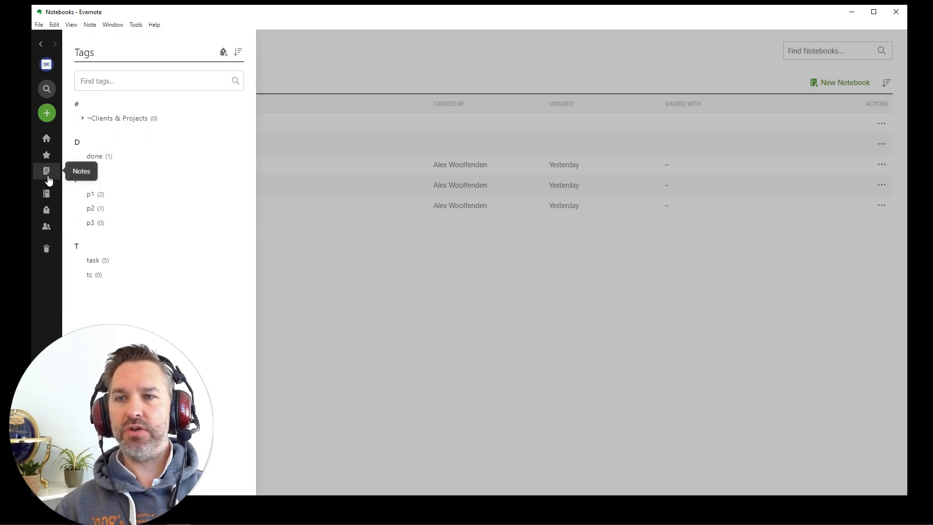
Open the list of all notes and review the initial meeting notes for The Lord Raglan and The Sussex.
left_click(48, 176)
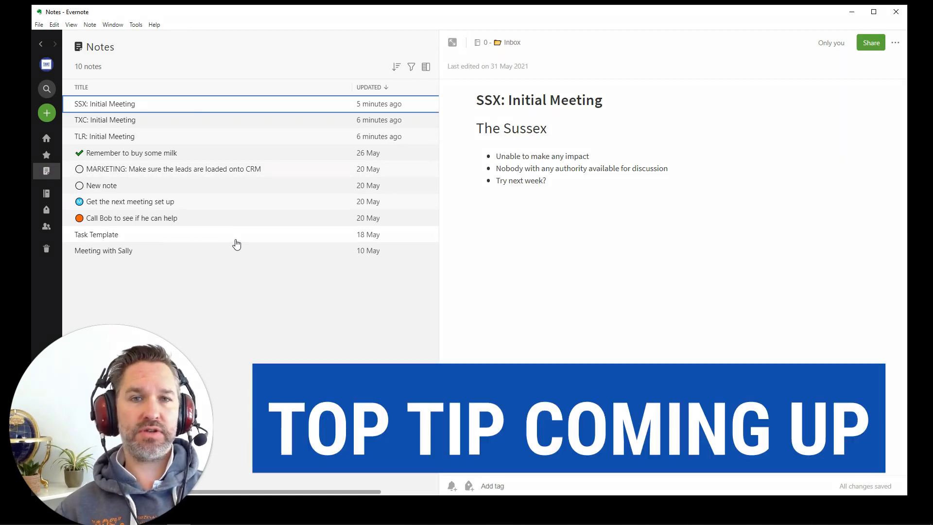
left_click(107, 124)
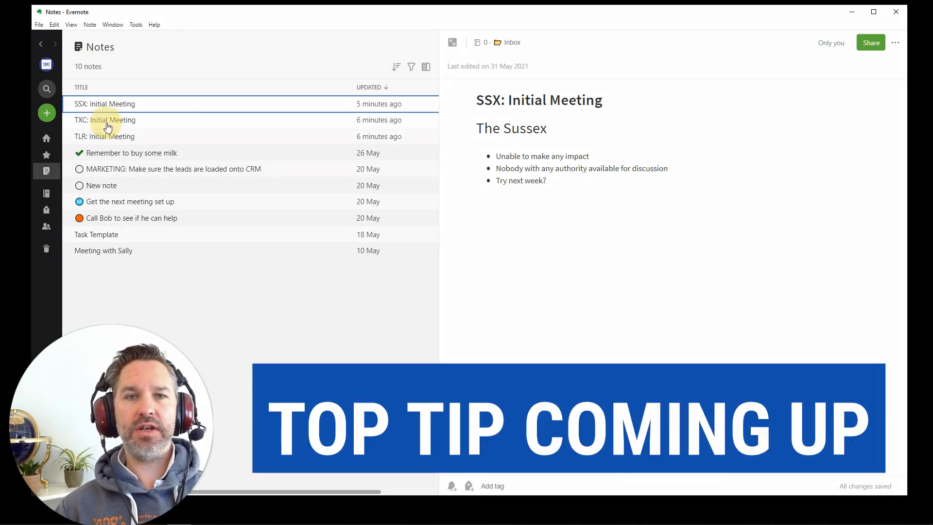
left_click(139, 142)
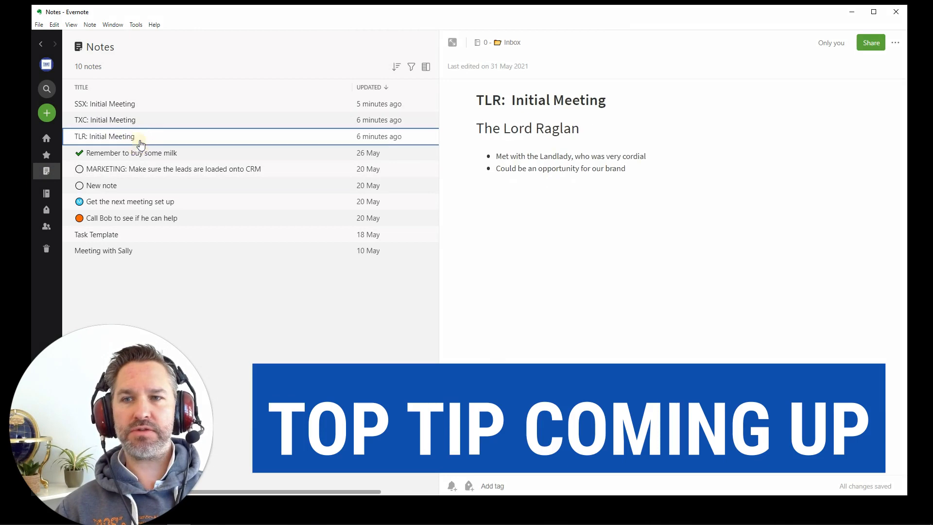
left_click(145, 104)
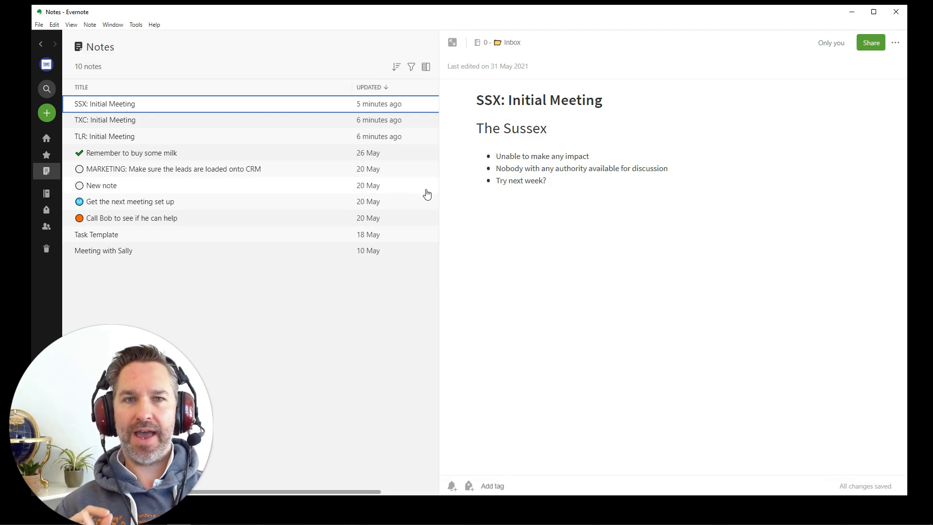
Correct the short code in the Coal Exchange meeting note's title to TCX and open the TLR: Initial Meeting note.
left_click(137, 124)
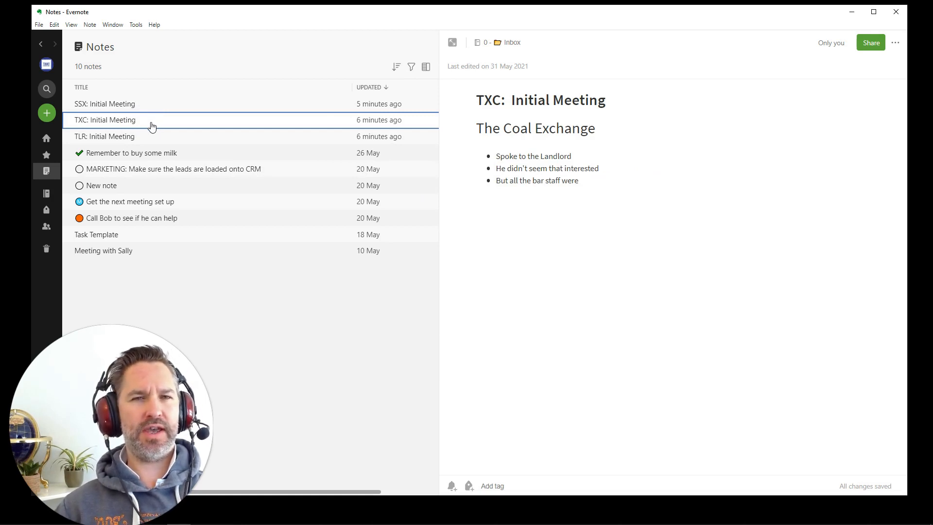
left_click(493, 99)
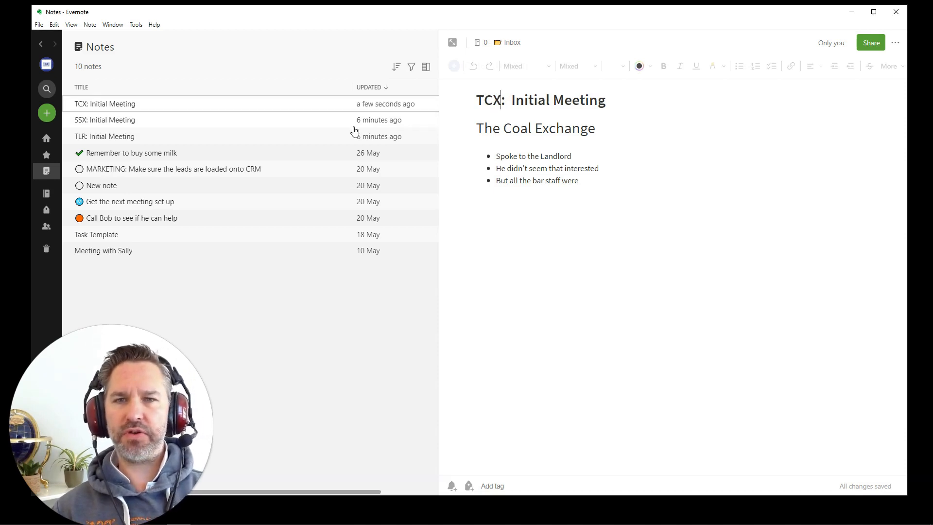
left_click(128, 140)
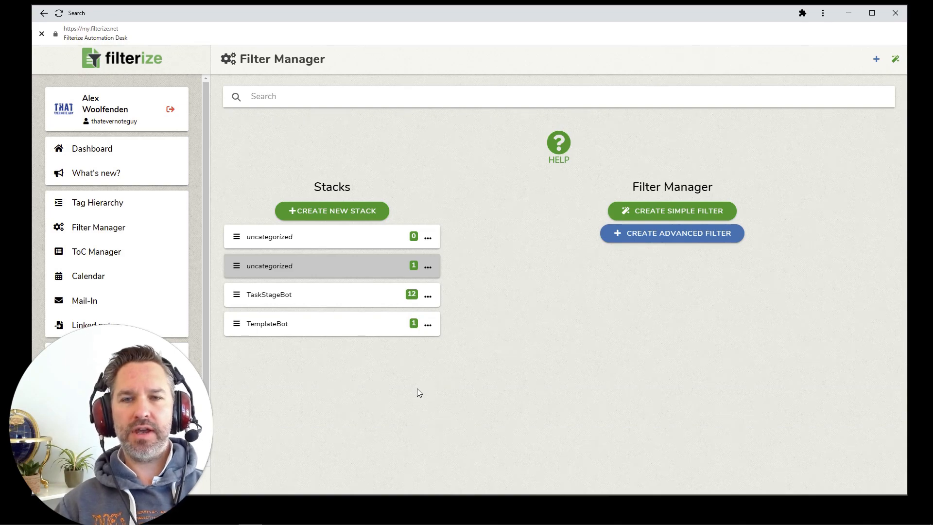
In Filterize's Filter Manager, create a new stack named ShortCodeBot and select it.
left_click(360, 216)
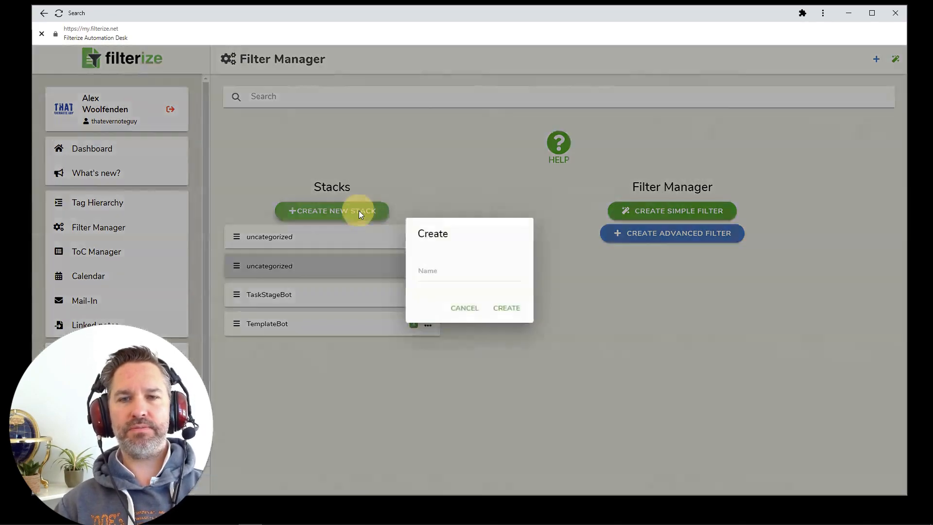
type("ShortCodeBot")
left_click(509, 310)
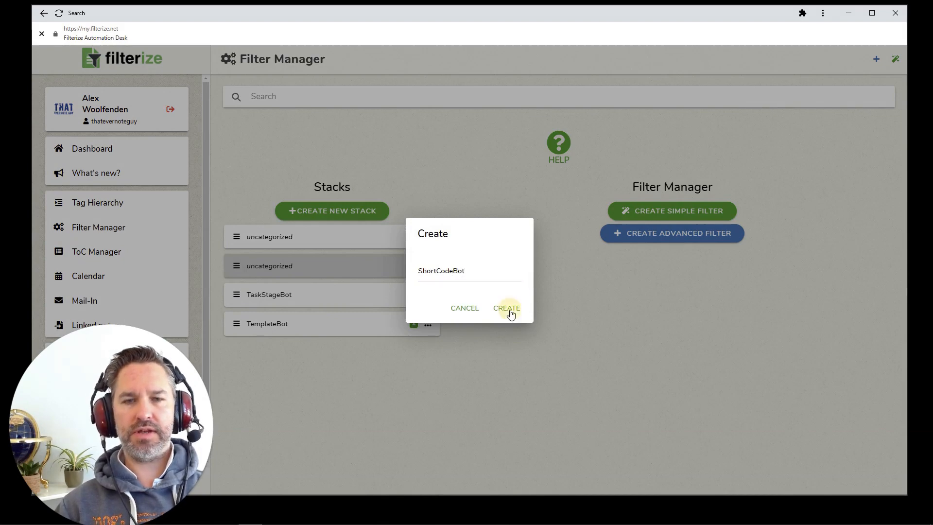
left_click(372, 358)
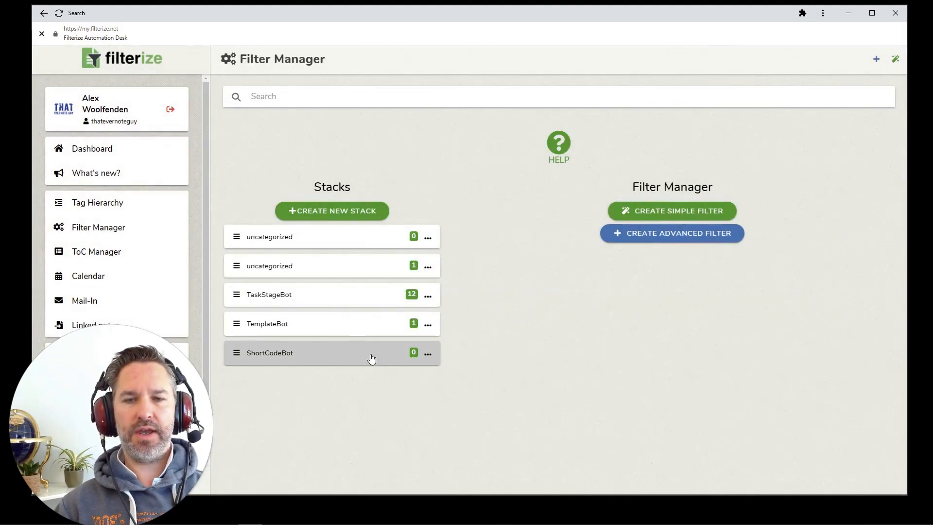
Start a simple filter in the ShortCodeBot stack whose action adds the existing tag The Lord Raglan.
left_click(702, 215)
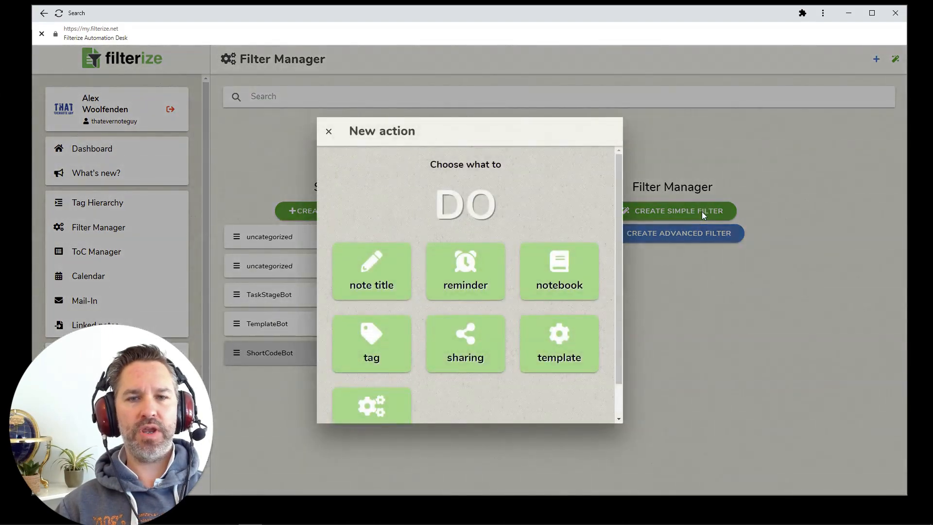
left_click(380, 343)
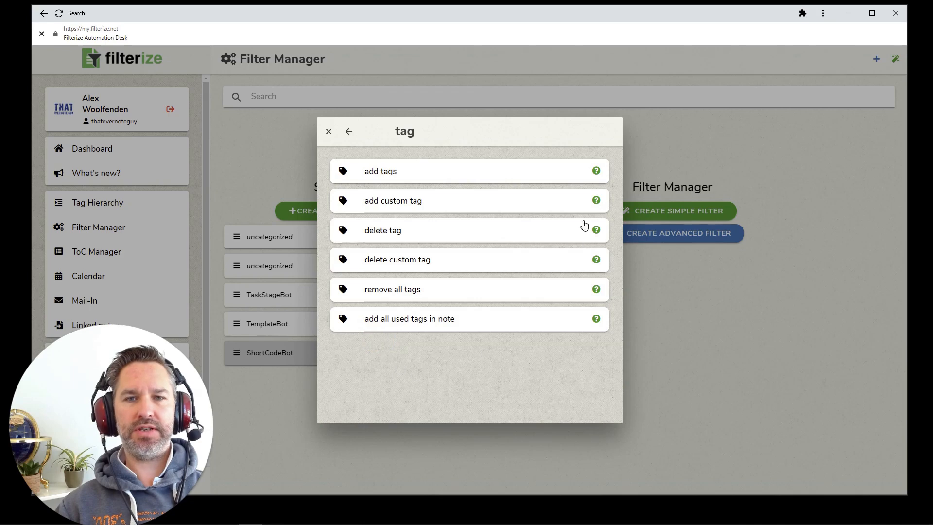
left_click(406, 171)
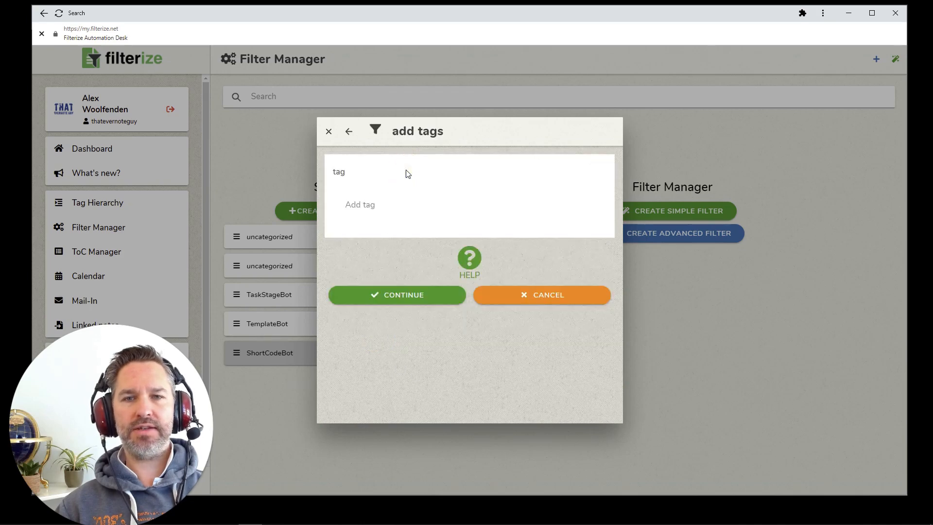
left_click(364, 205)
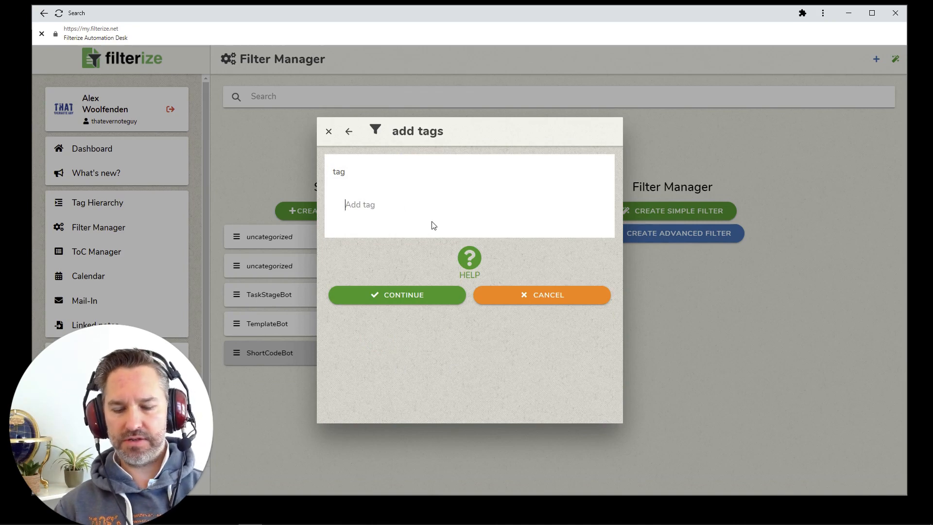
type("The")
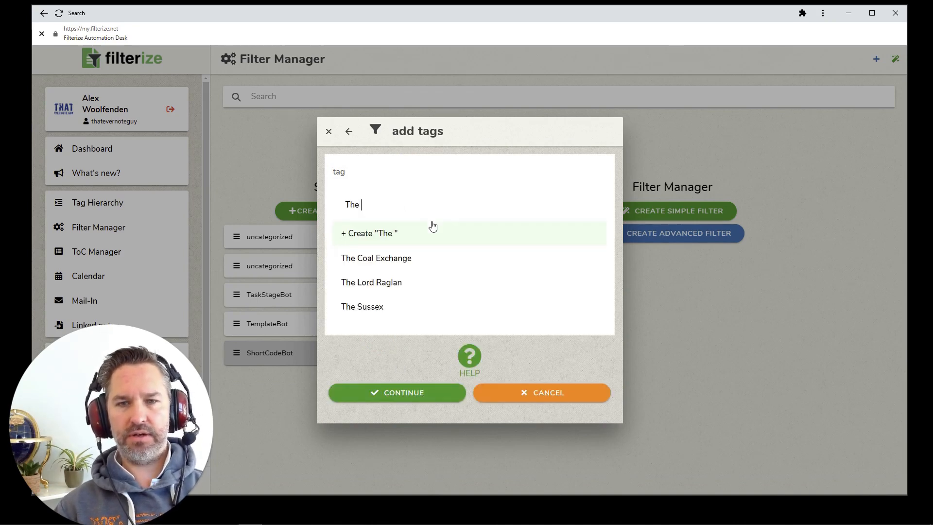
left_click(358, 283)
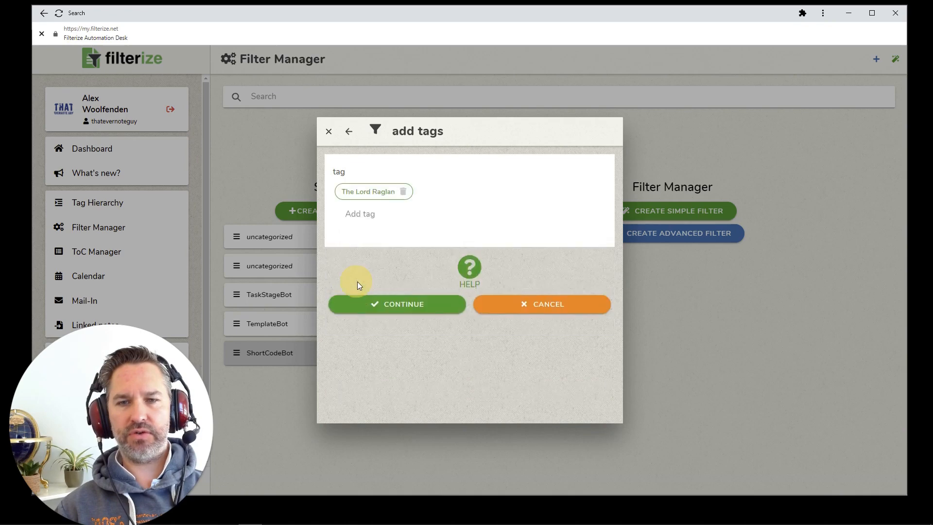
left_click(415, 307)
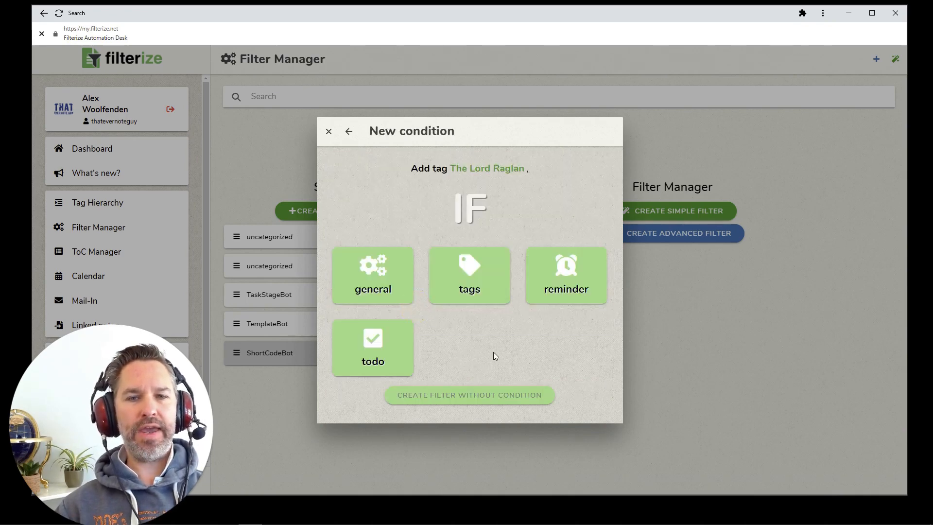
Give the filter a general condition that the note title starts with "TLR:".
left_click(399, 285)
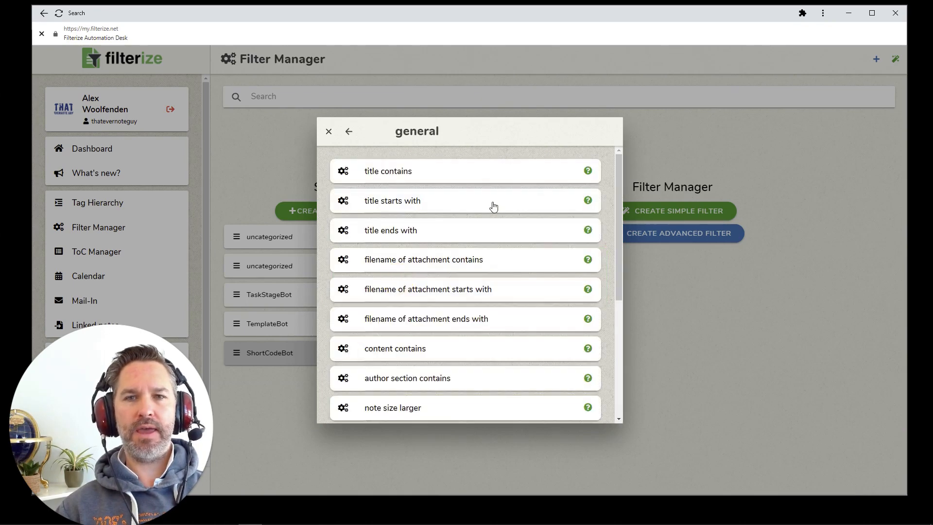
left_click(407, 204)
left_click(350, 202)
type("TLR:")
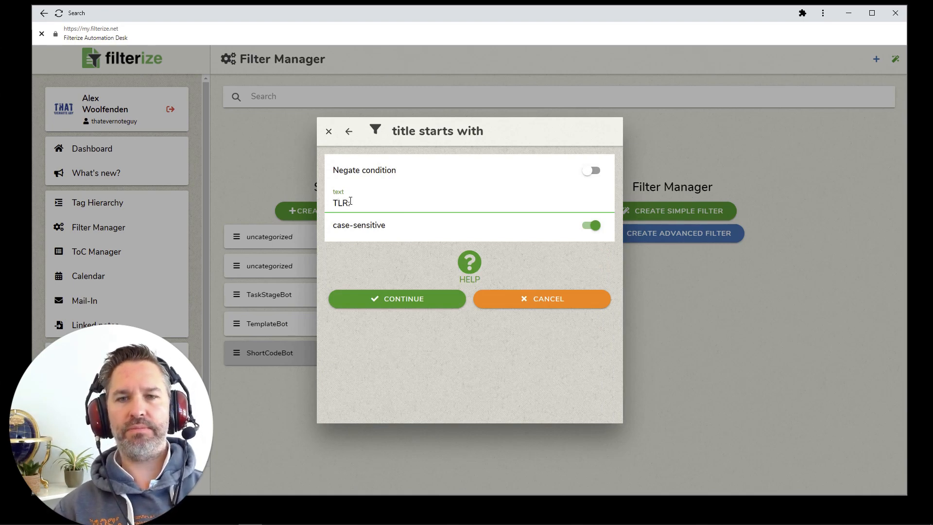
left_click(395, 298)
Name the filter The Lord Raglan ShortCode and save it.
left_click_drag(415, 299, 341, 275)
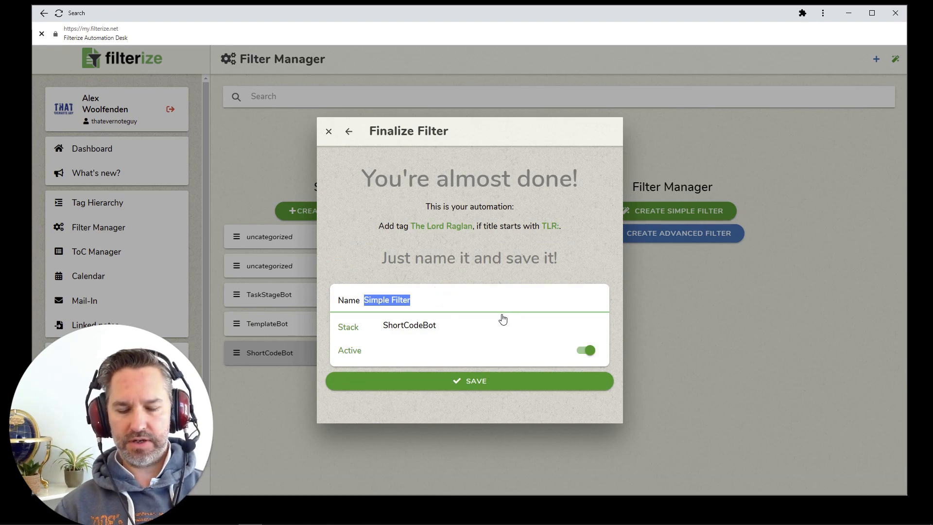
type("The Lord Raglan ShortCode")
left_click(475, 384)
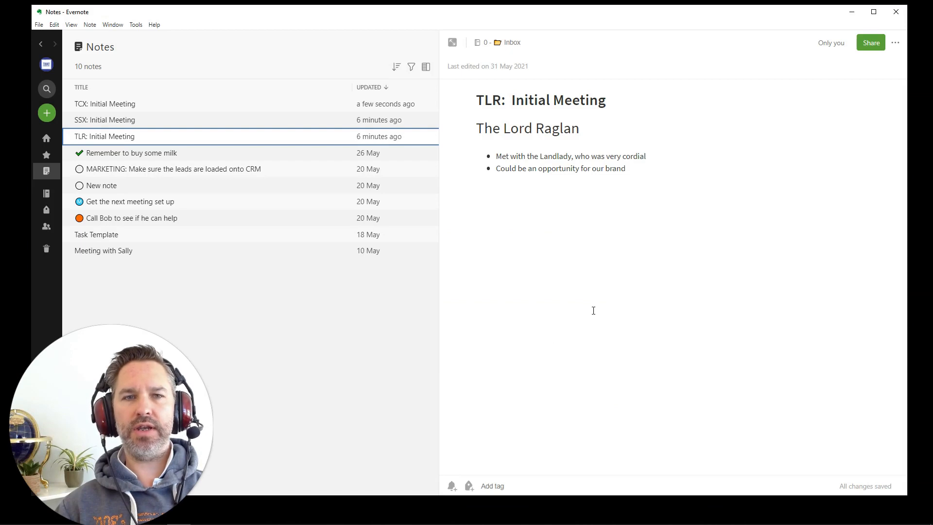
Update the TLR: Initial Meeting note in Evernote to trigger the filter, and dismiss the new-filter dialog back in Filterize.
left_click(659, 171)
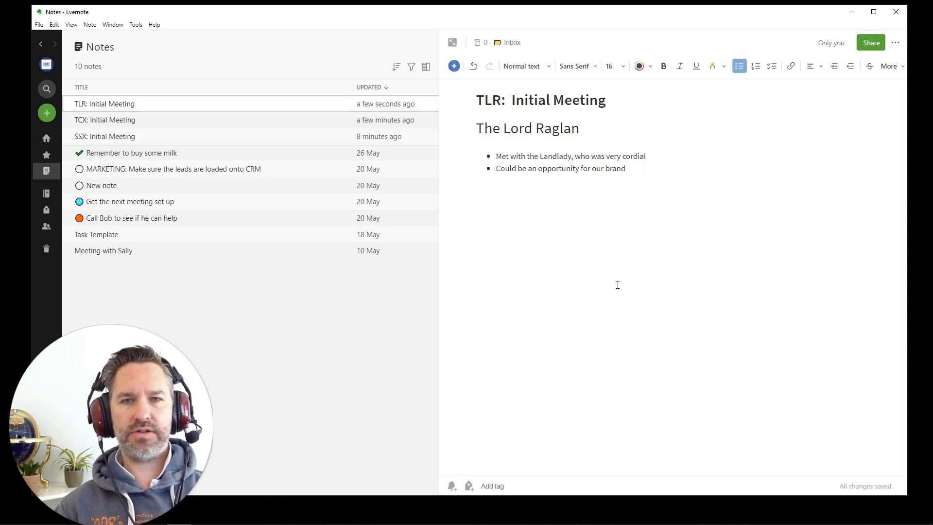
key("alt+Tab")
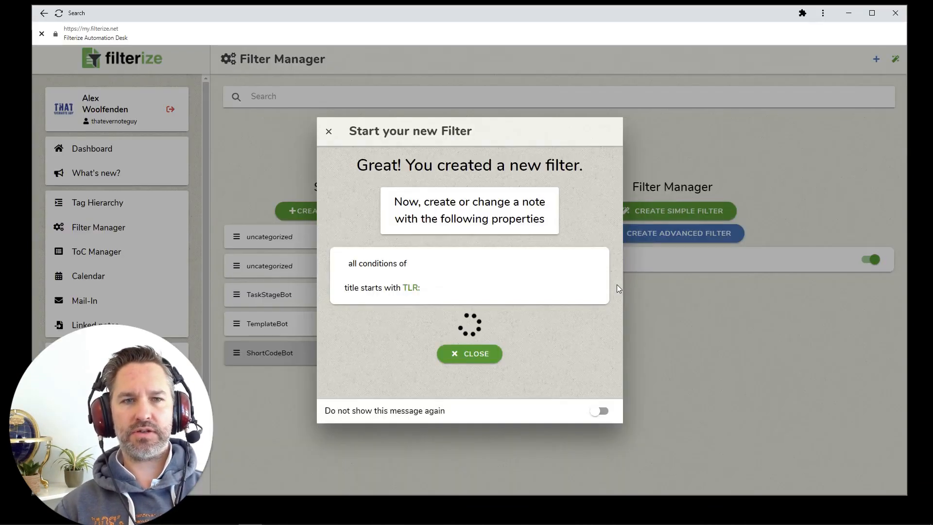
left_click(477, 362)
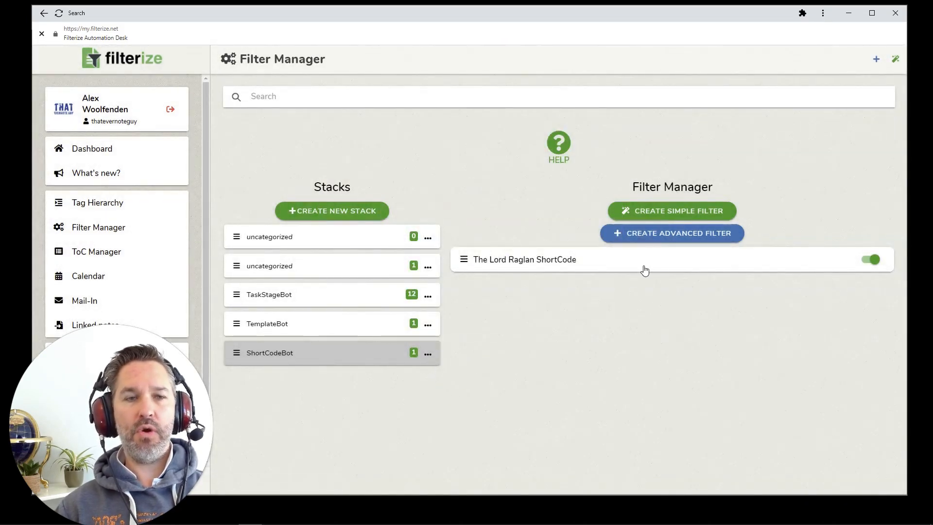
Copy the Lord Raglan ShortCode filter and name the copy The Sussex ShortCode.
left_click(579, 264)
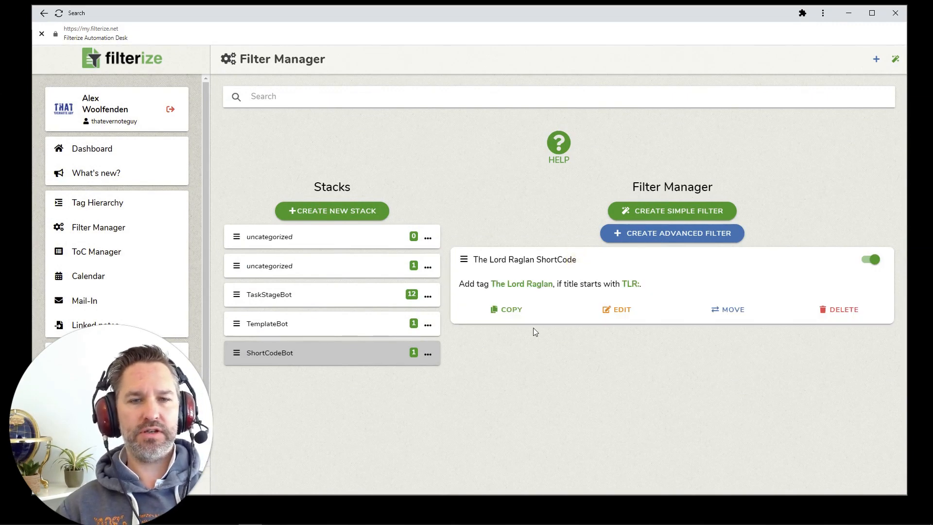
left_click(508, 312)
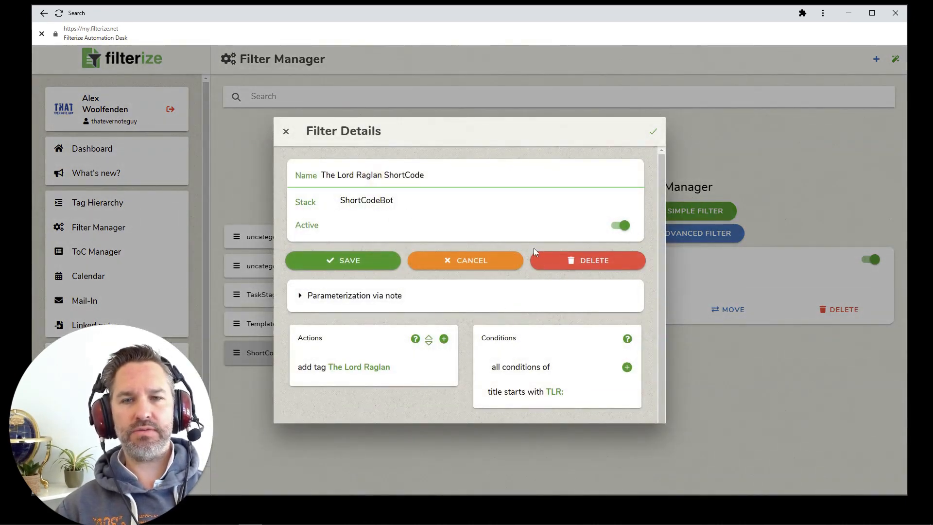
key("Delete")
key("Delete")
key("Delete")
key("BackSpace")
key("BackSpace")
key("BackSpace")
key("BackSpace")
key("BackSpace")
key("BackSpace")
key("BackSpace")
key("BackSpace")
type("Sussex")
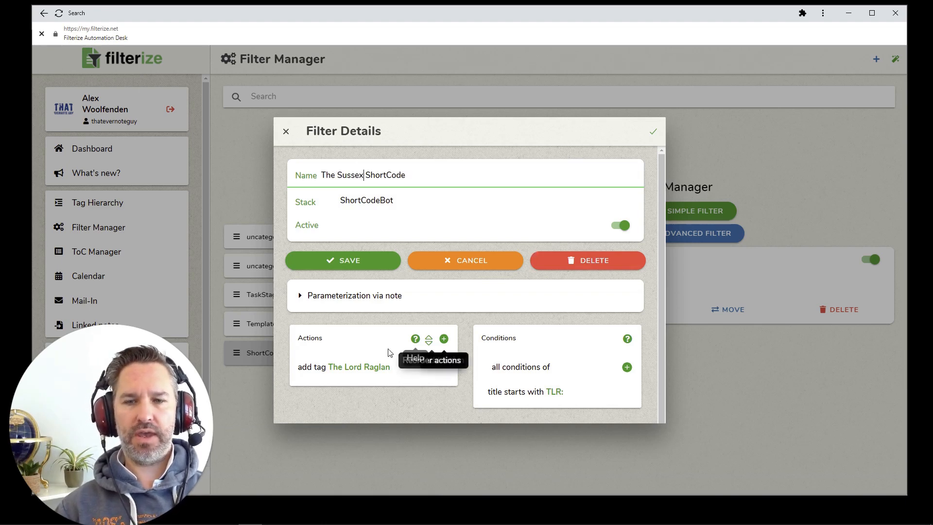
Replace The Lord Raglan tag in the copied filter's add-tag action with The Sussex.
left_click(360, 370)
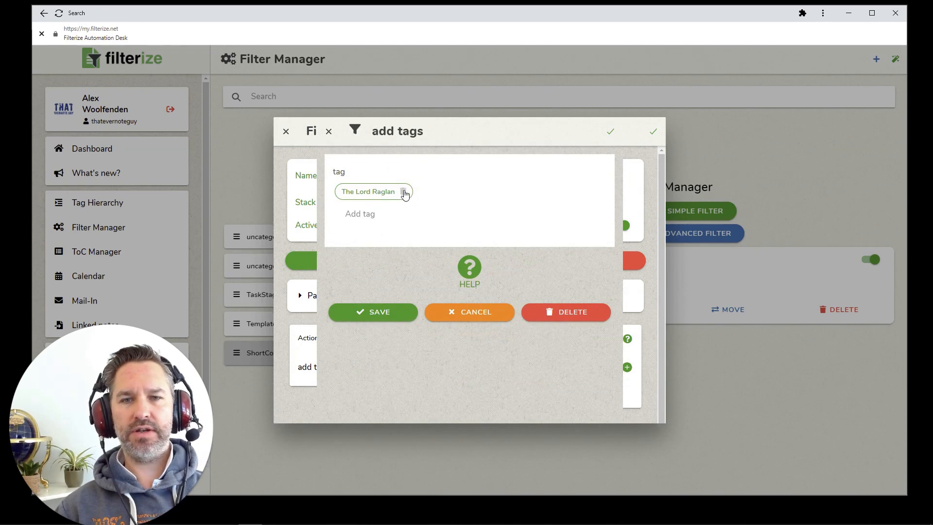
left_click(405, 191)
left_click(364, 204)
type("The")
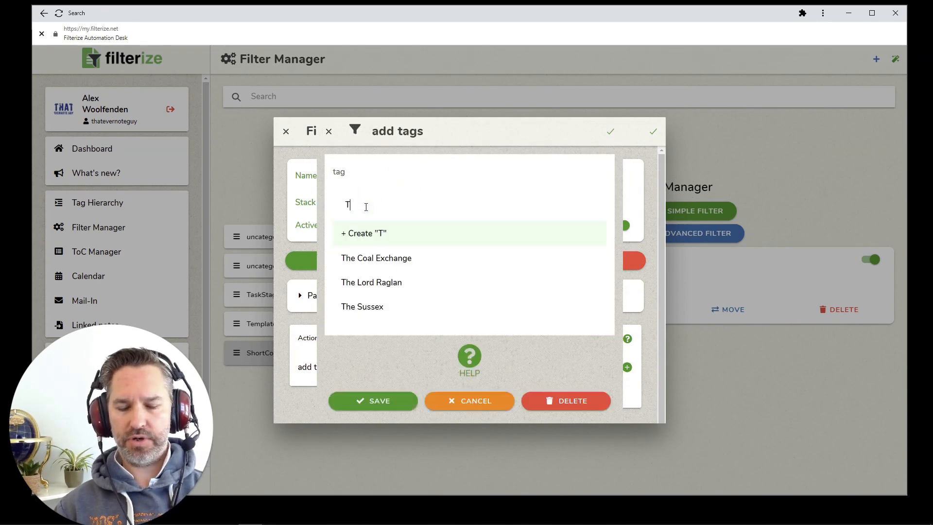
left_click(352, 307)
left_click(354, 312)
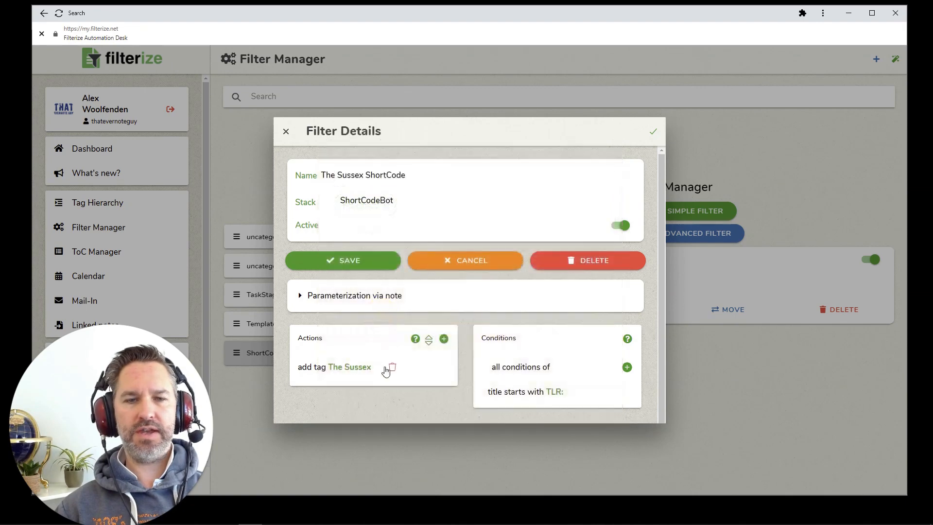
Change the filter's condition to titles starting with "SSX:" and save the filter.
left_click(555, 392)
left_click(363, 202)
key("BackSpace")
key("BackSpace")
key("BackSpace")
key("BackSpace")
type("SSX:")
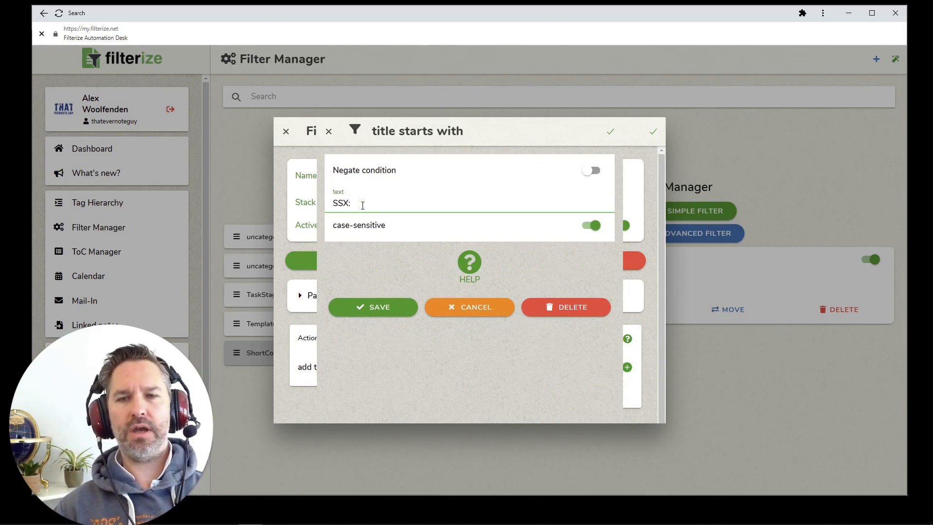
left_click(368, 306)
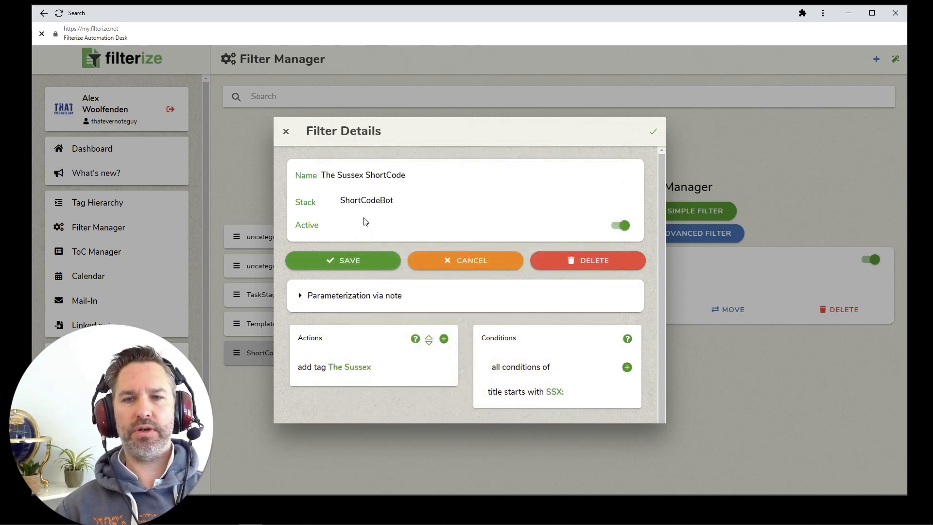
left_click(348, 262)
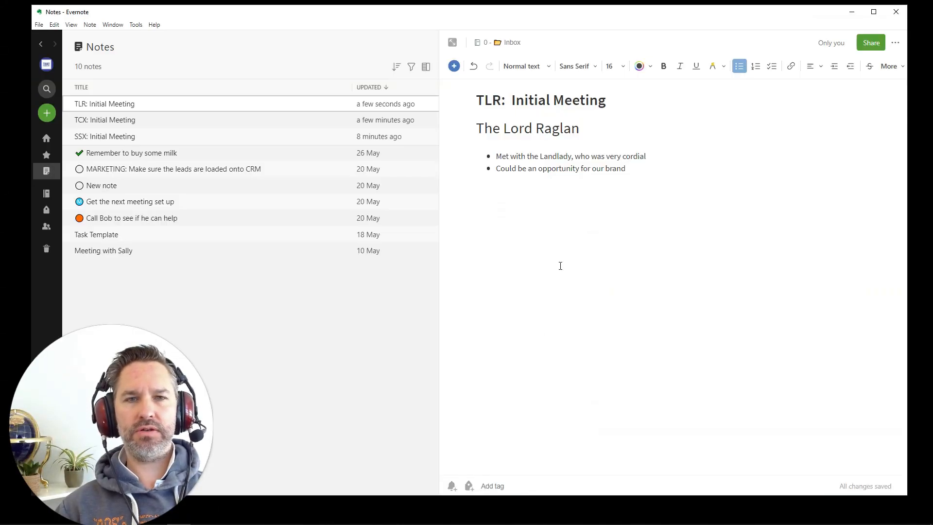
Update the SSX: Initial Meeting note in Evernote to trigger the filter, and dismiss the new-filter dialog back in Filterize.
left_click(145, 139)
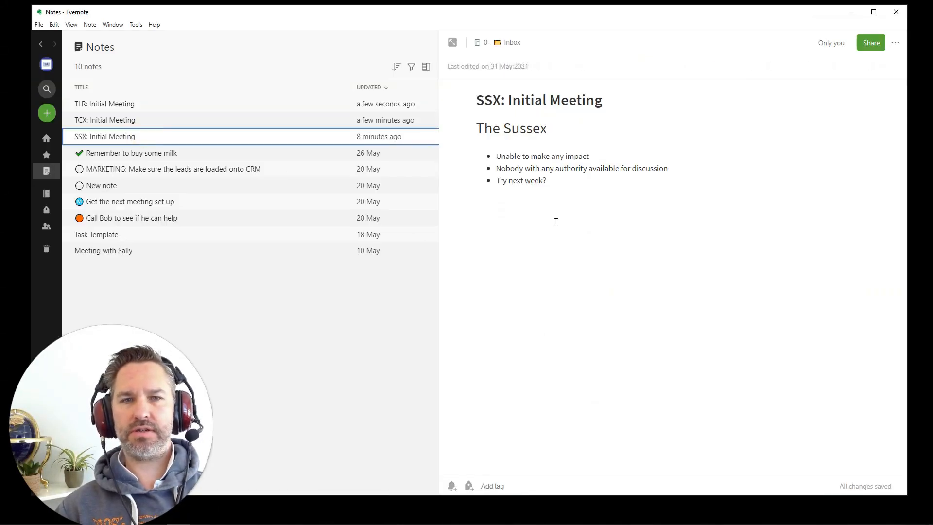
left_click(553, 176)
key("alt+Tab")
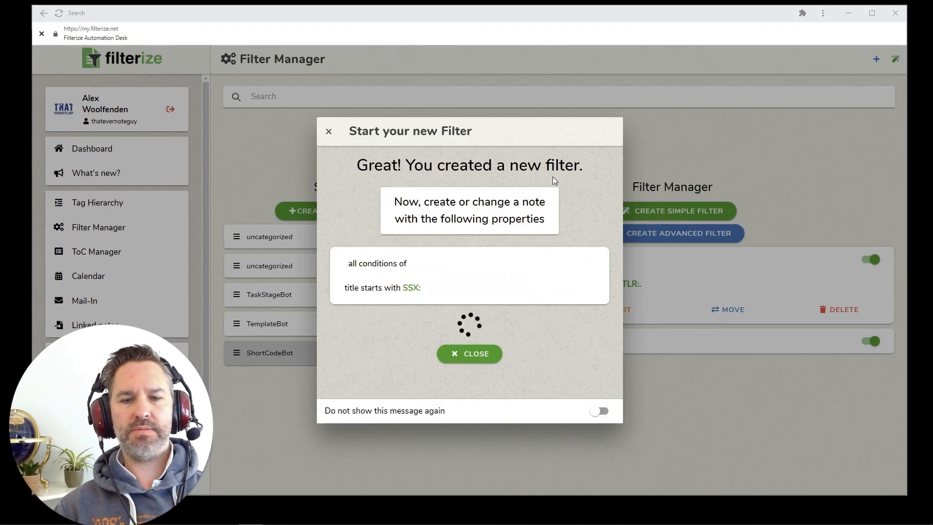
left_click(478, 354)
Copy the Sussex ShortCode filter and name the copy The Coal Exchange ShortCode.
left_click(623, 348)
left_click(509, 392)
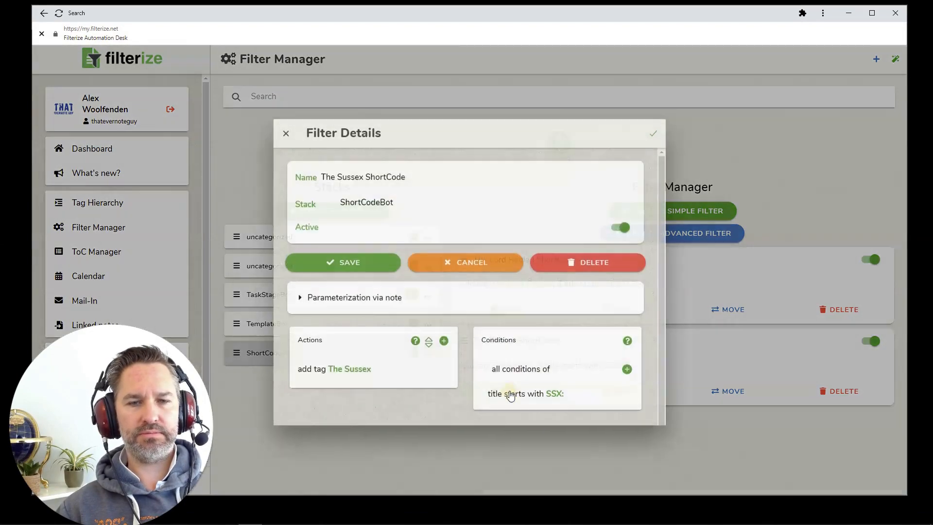
left_click(463, 182)
key("shift+Right")
key("shift+Right")
key("shift+Right")
key("shift+Right")
key("shift+Right")
key("shift+Right")
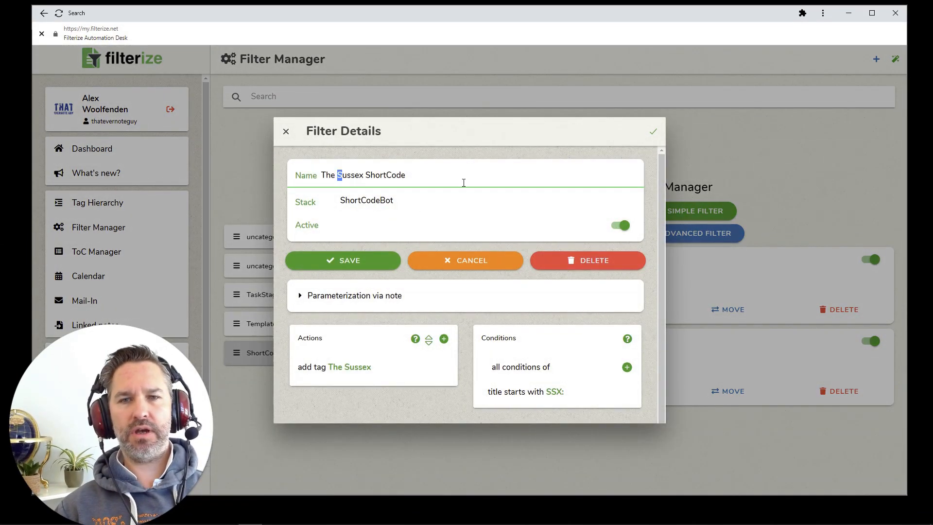
type("Coal Ezxc")
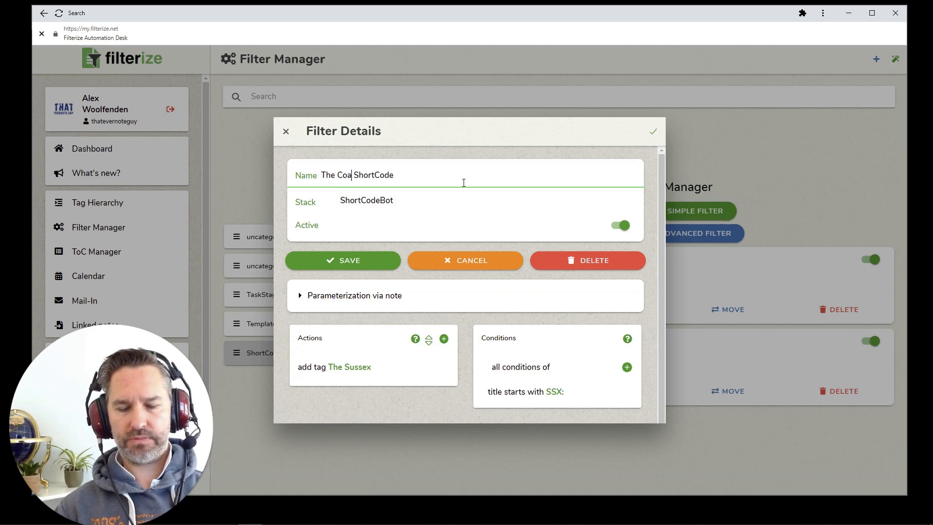
key("BackSpace")
key("BackSpace")
key("BackSpace")
type("xchange")
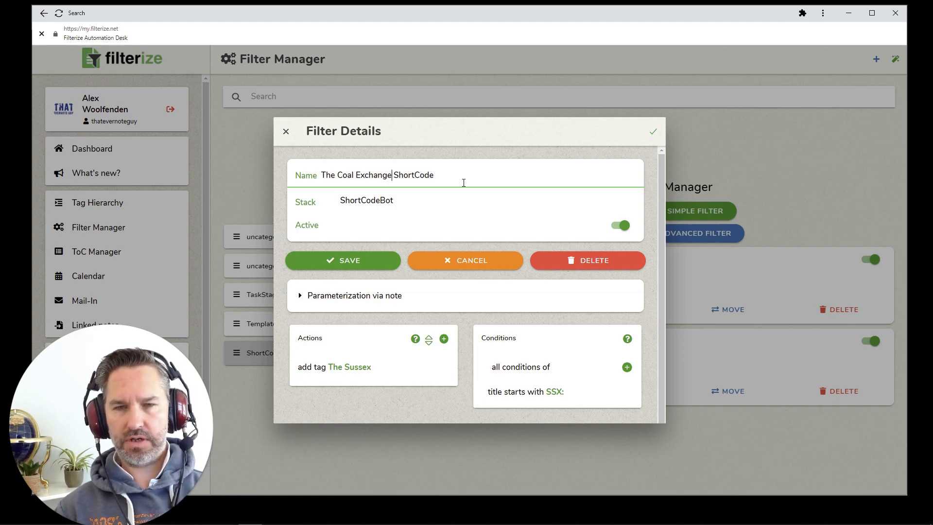
Replace The Sussex tag in the new filter's add-tag action with The Coal Exchange.
left_click(346, 372)
left_click(387, 193)
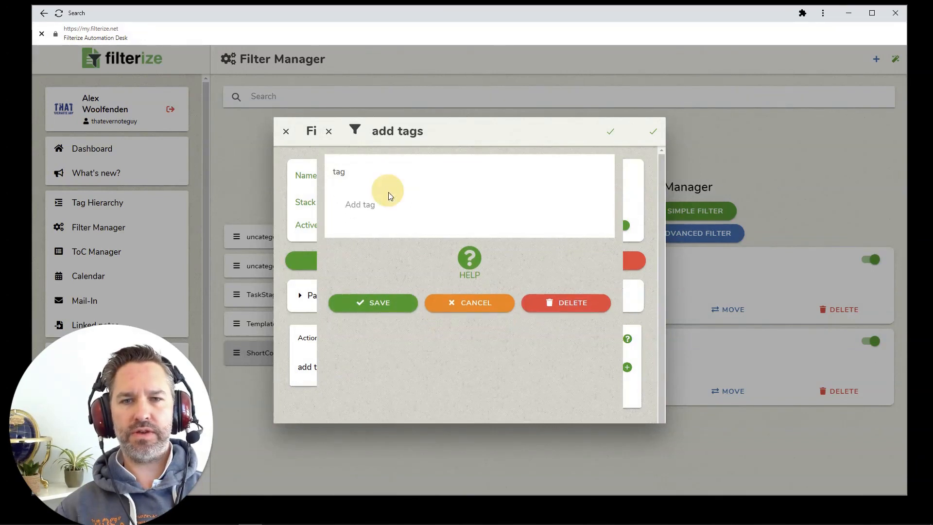
left_click(362, 204)
type("The")
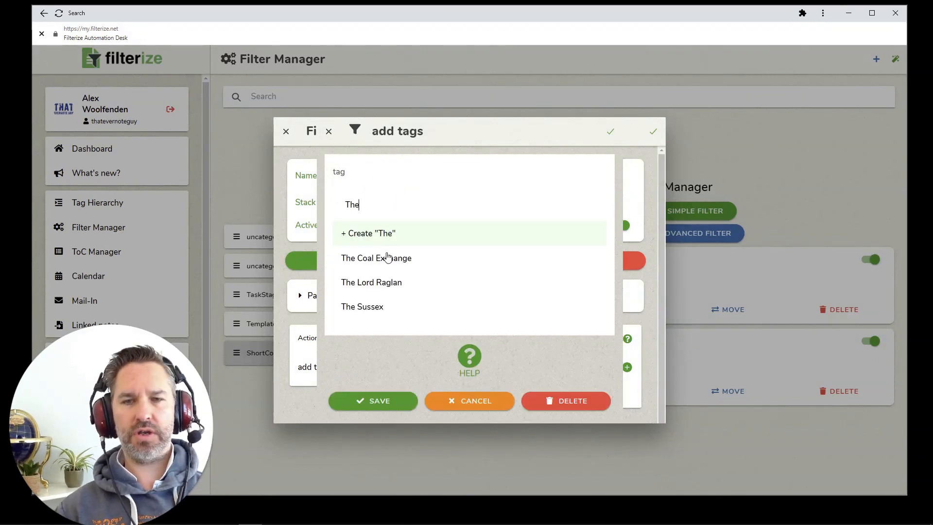
left_click(385, 258)
left_click(392, 315)
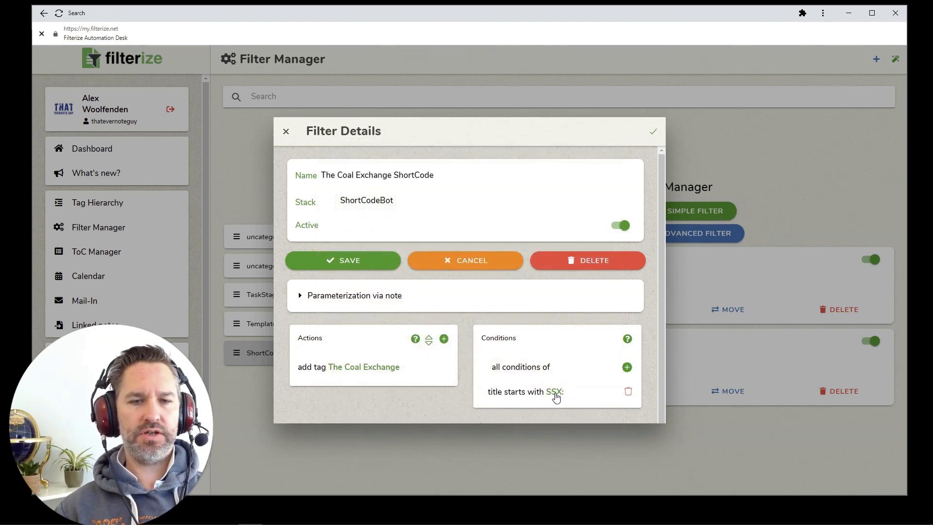
Change the new filter's condition to titles starting with "TCX:" and save the filter.
left_click(555, 393)
left_click(369, 200)
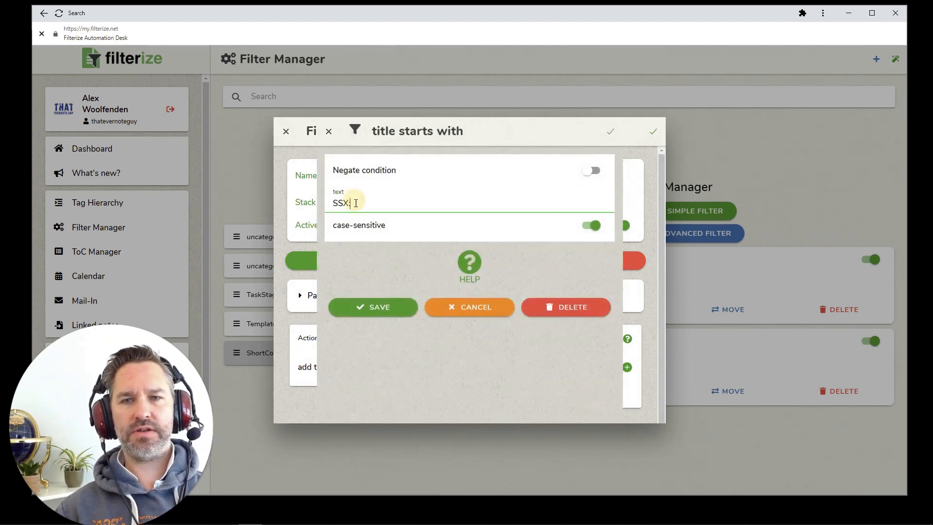
key("BackSpace")
key("BackSpace")
key("BackSpace")
key("BackSpace")
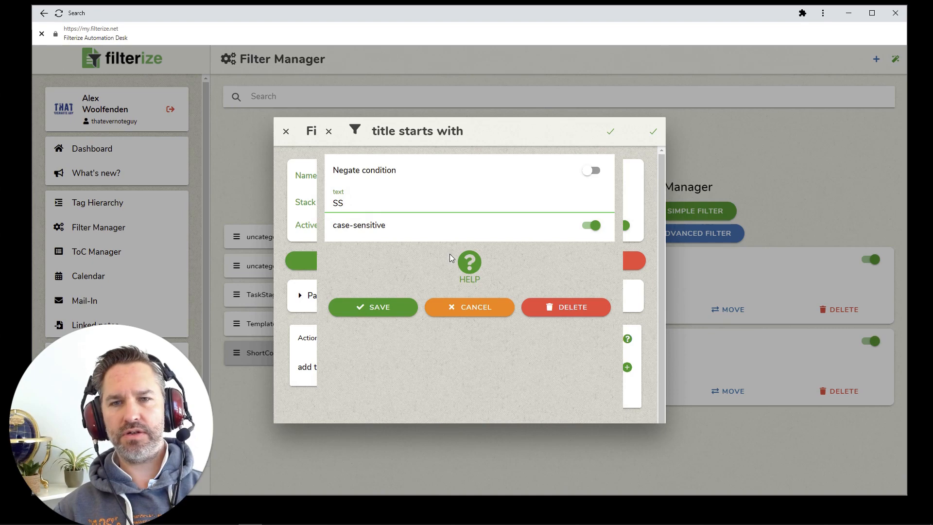
type("T")
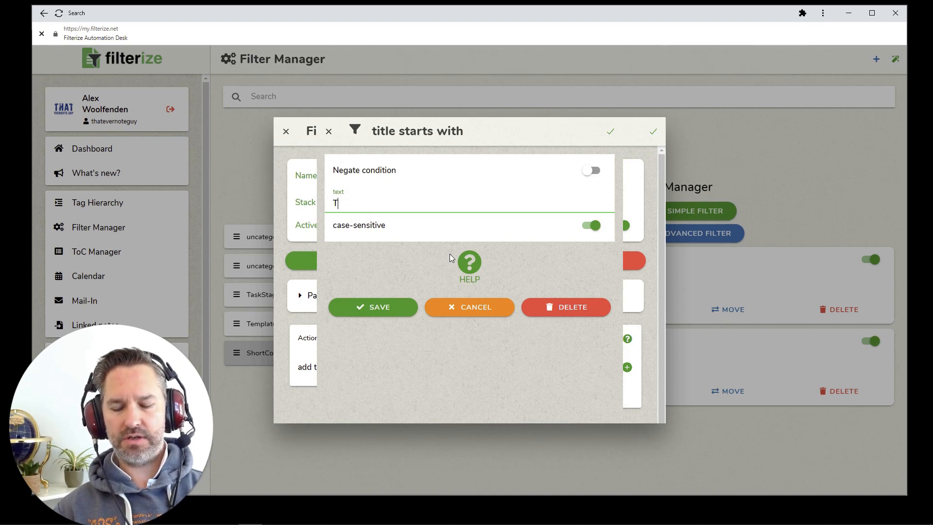
type("CX:")
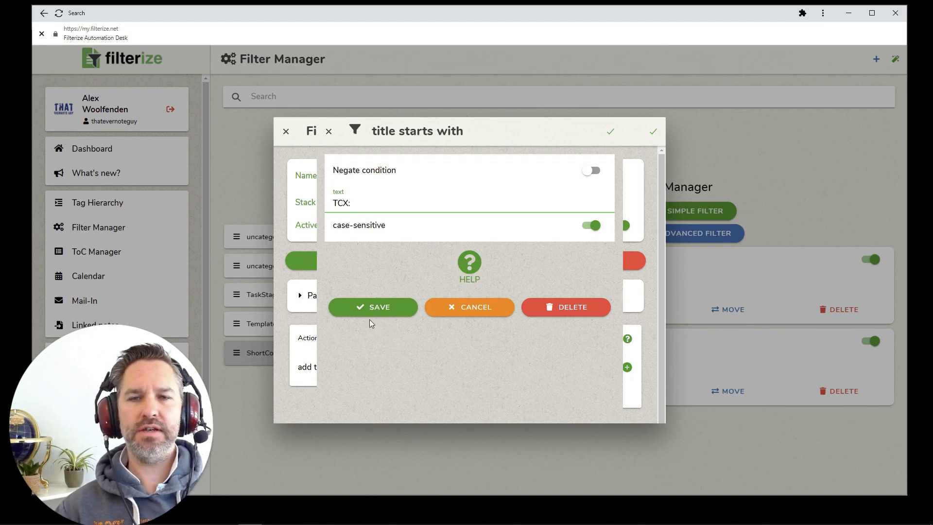
left_click(381, 311)
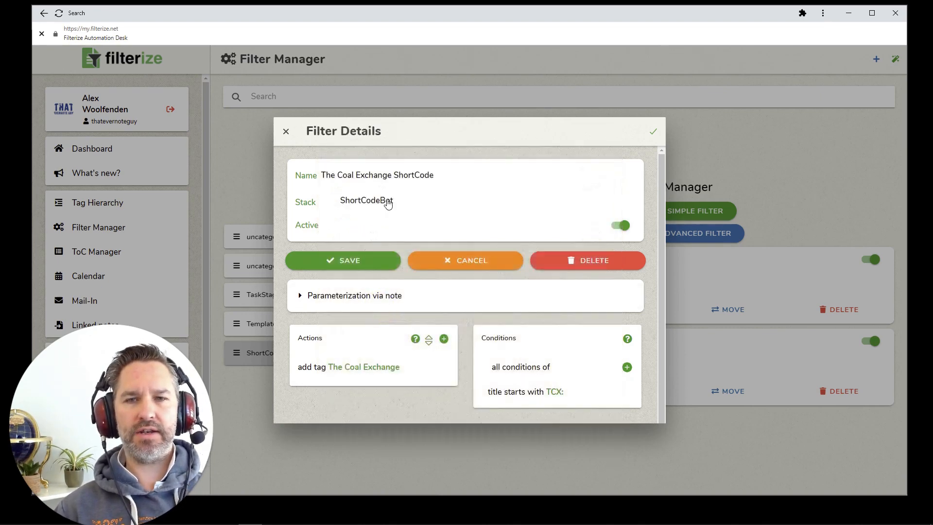
left_click(325, 260)
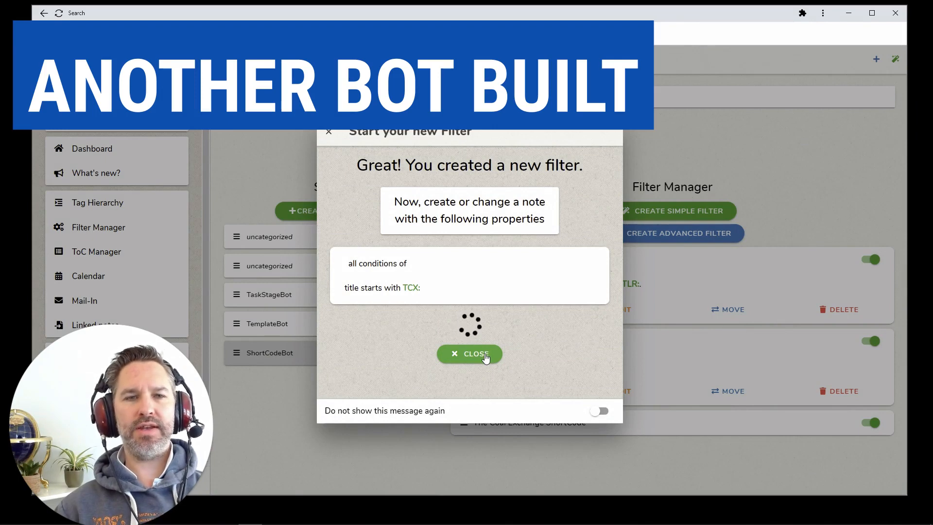
Dismiss the new-filter dialog and collapse the details of all three ShortCode filters.
left_click(486, 357)
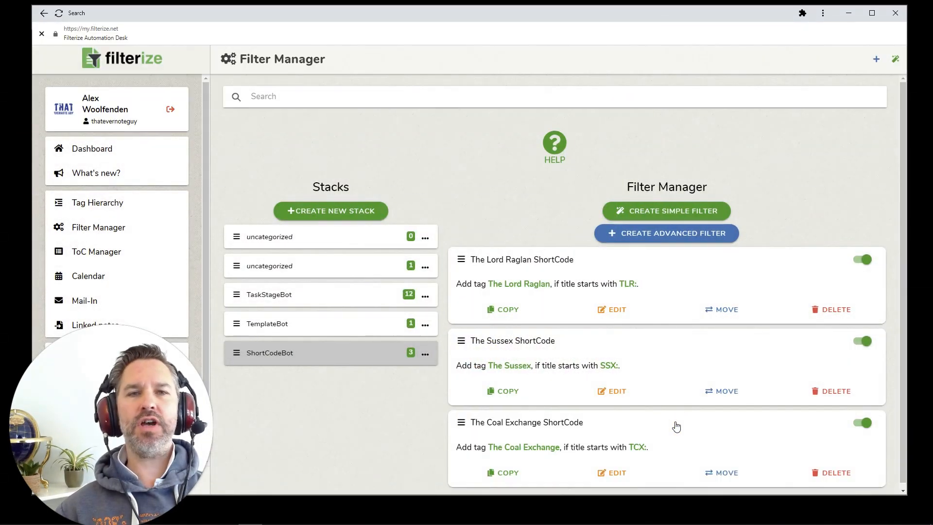
left_click(675, 426)
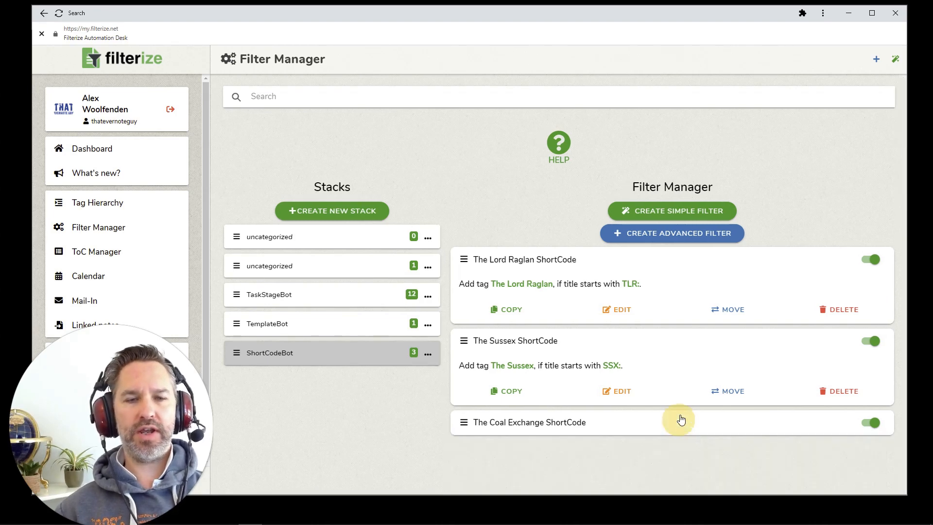
left_click(659, 338)
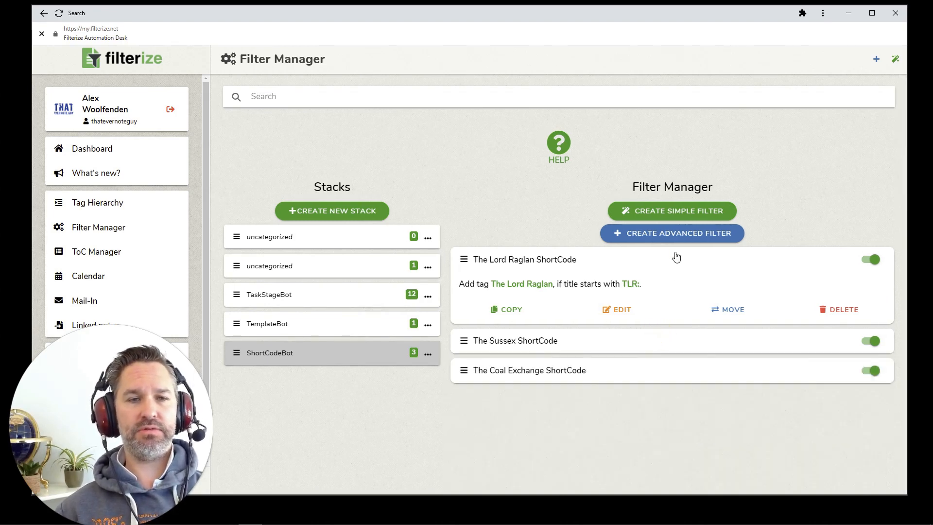
left_click(676, 257)
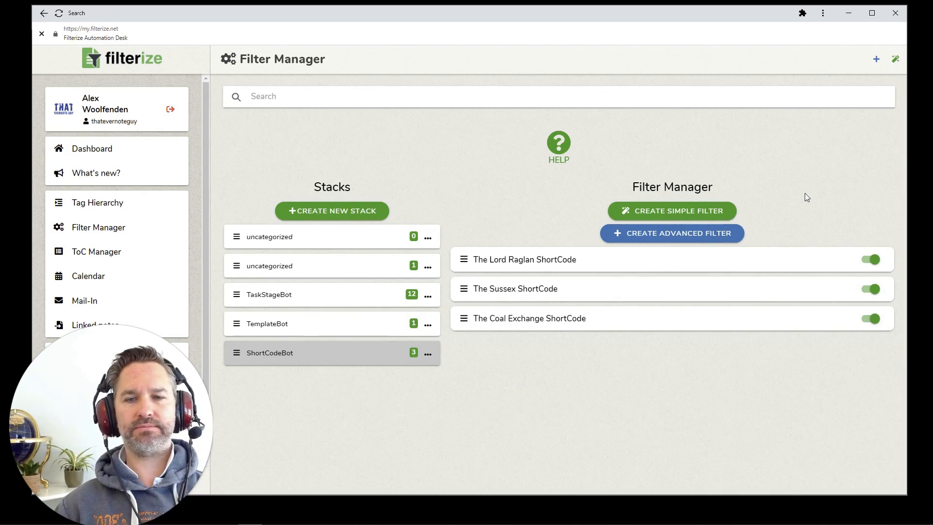
Switch to Evernote and check the tags on the TLR, TCX and SSX Initial Meeting notes.
key("alt+Tab")
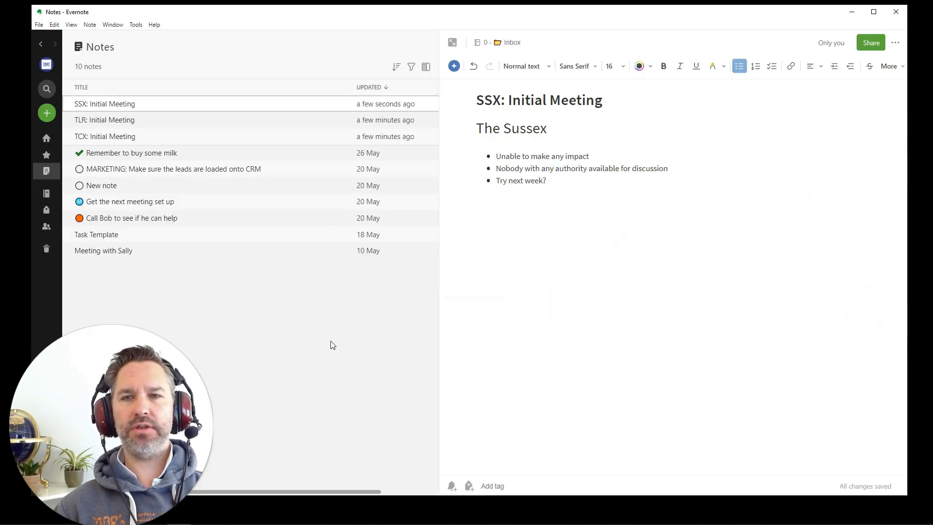
left_click(173, 122)
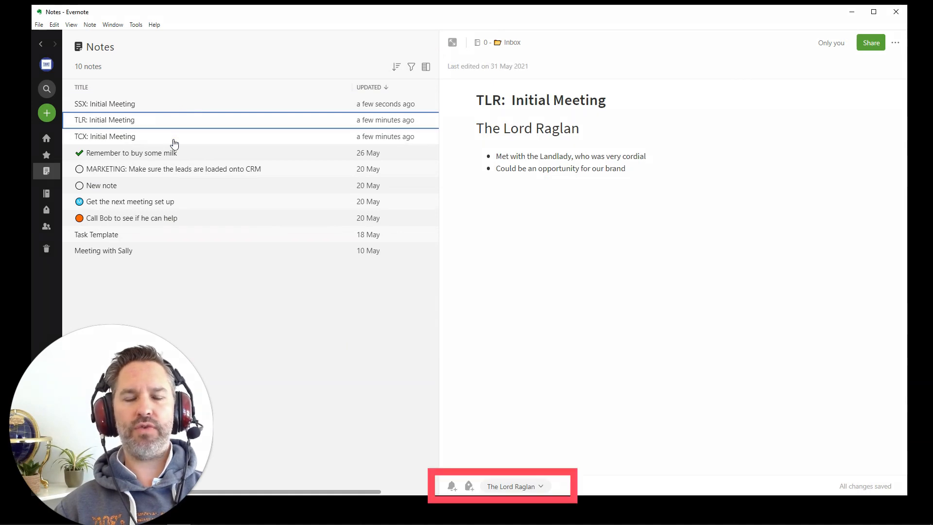
left_click(173, 140)
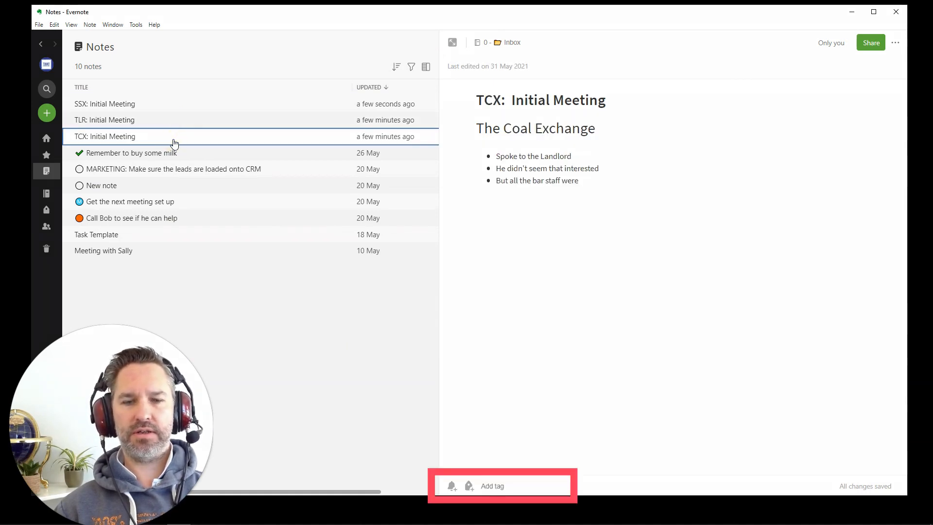
left_click(185, 109)
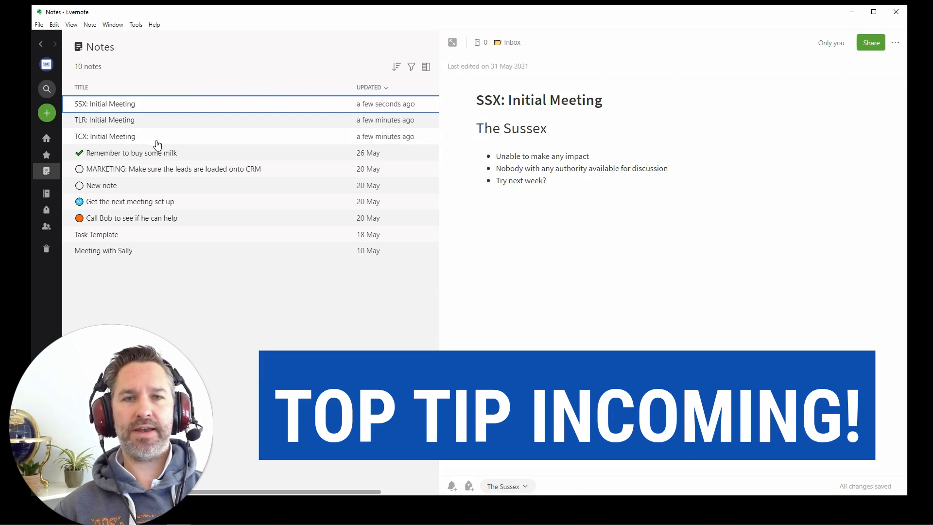
Add the line "Actions:" below the bullet list in the SSX: Initial Meeting note.
left_click(557, 185)
key("Return")
key("Return")
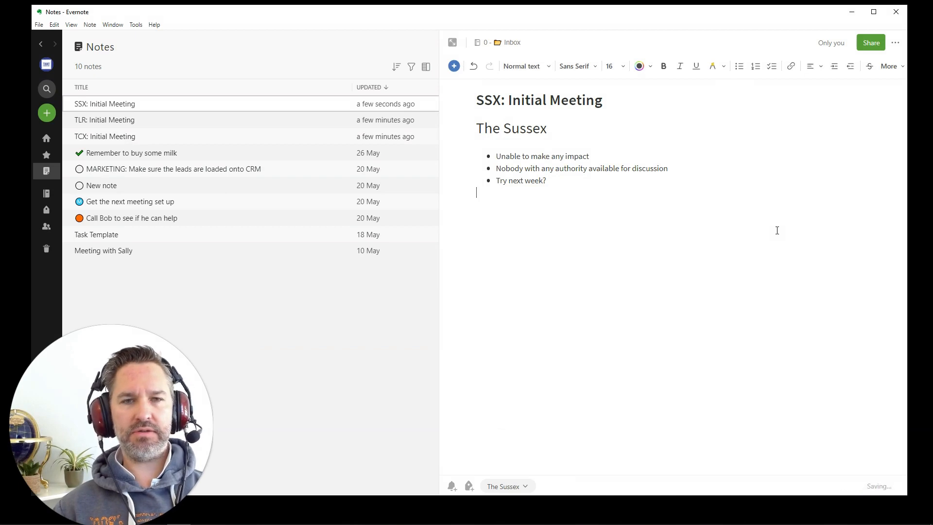
type("Ac")
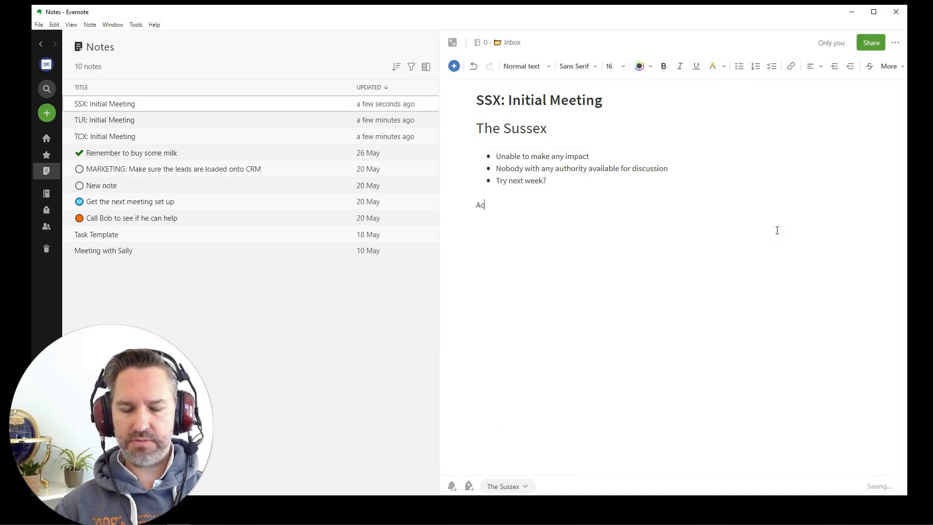
type("tions:")
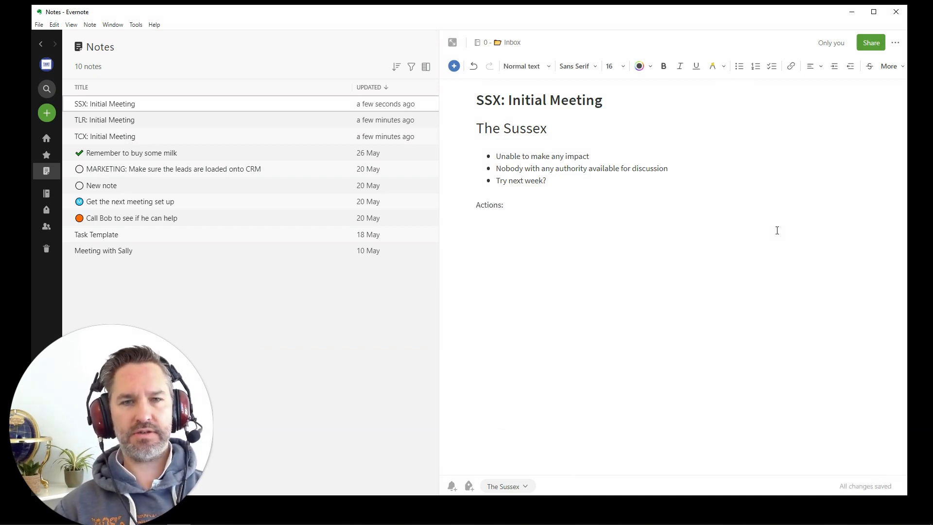
Add a checklist item "SSX: Arrange another visit" under Actions, followed by a second empty checkbox.
key("Return")
key("ctrl+shift+c")
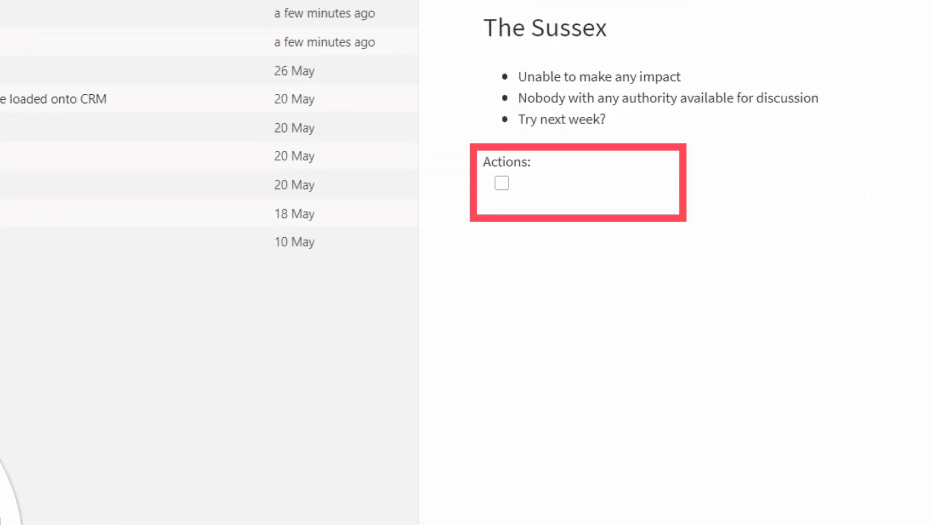
type("SSX:  Arrange another visit")
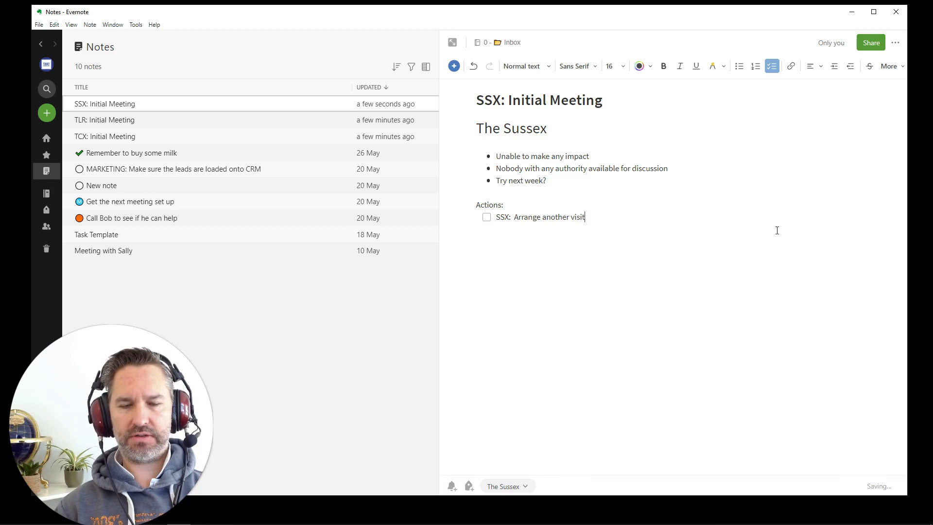
key("Return")
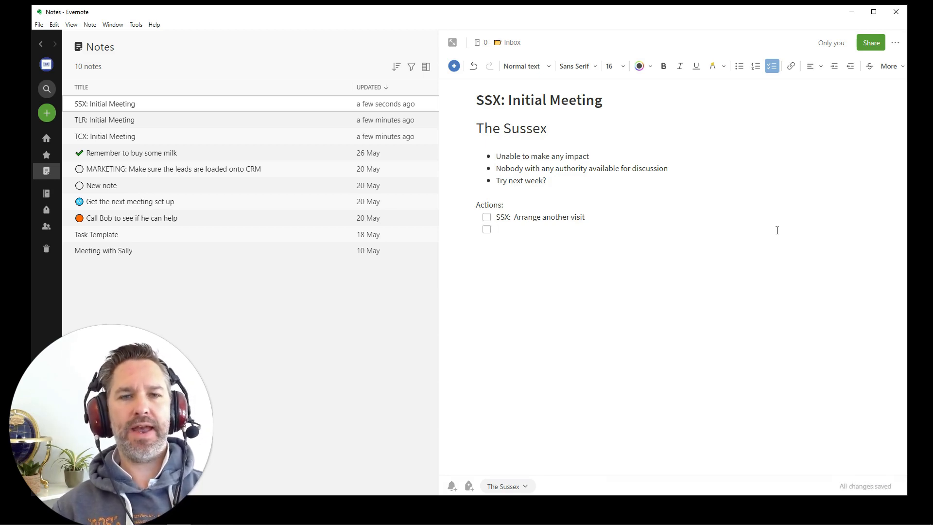
Remove the empty checkbox below the "SSX: Arrange another visit" item in the SSX: Initial Meeting note.
left_click_drag(587, 217, 491, 217)
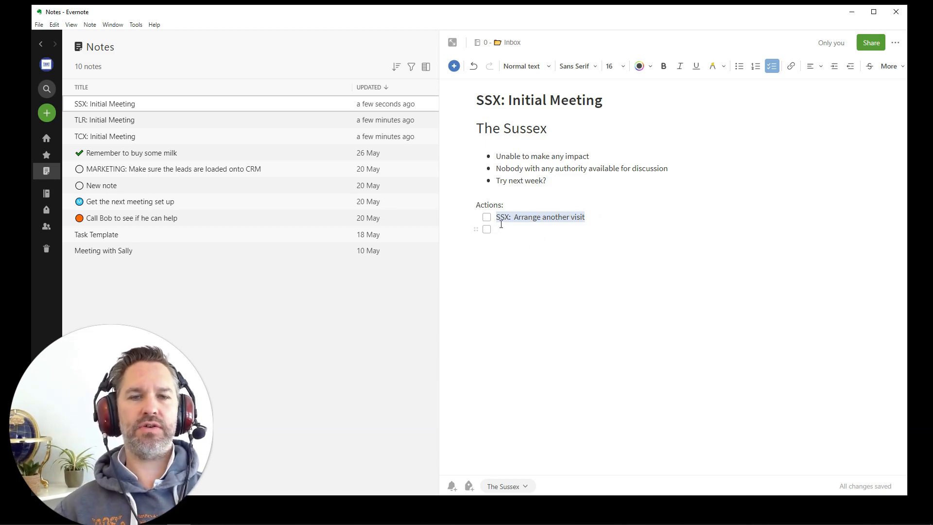
left_click(600, 216)
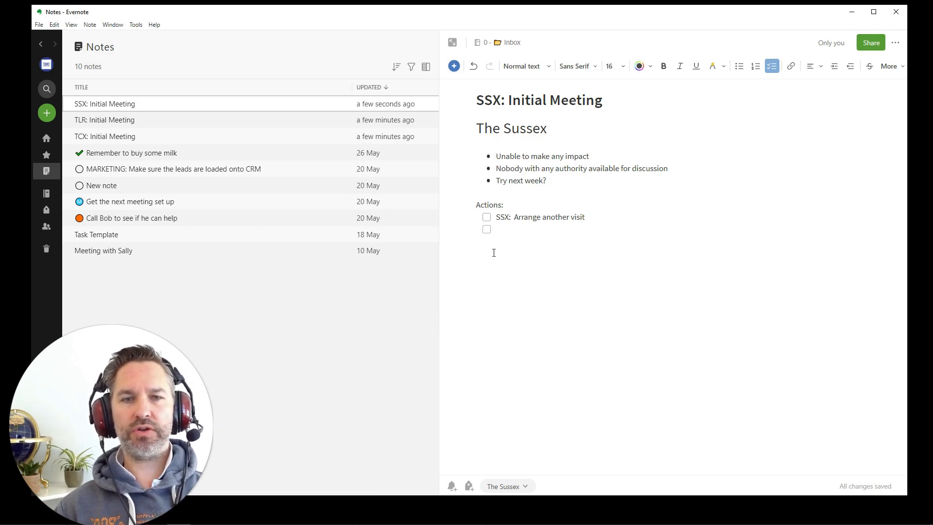
key("BackSpace")
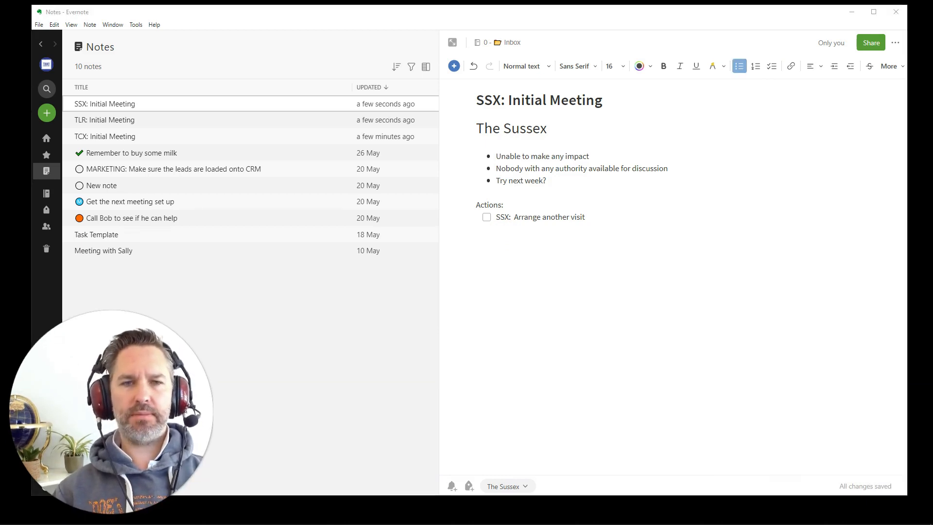
Switch to Filterize and start a simple filter in the ArchiveBot stack whose action adds a new "archive" tag.
key("alt+Tab")
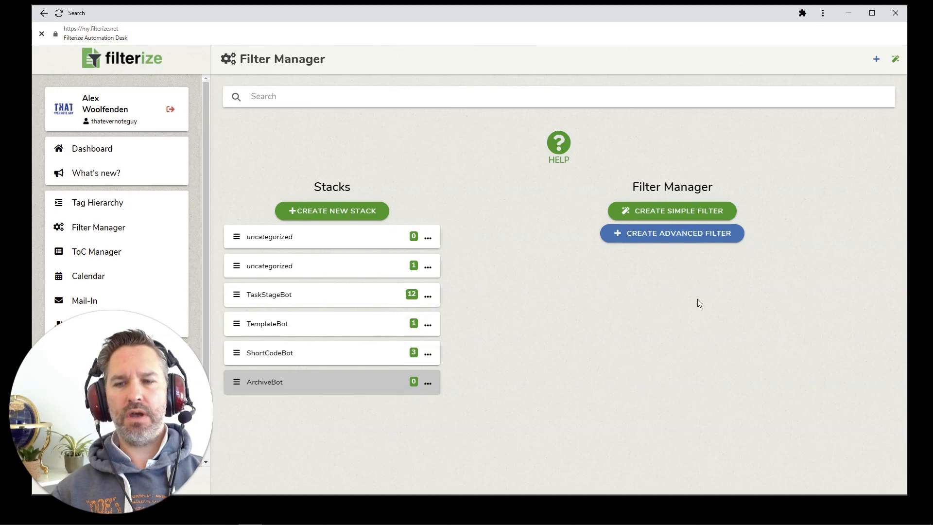
left_click(681, 213)
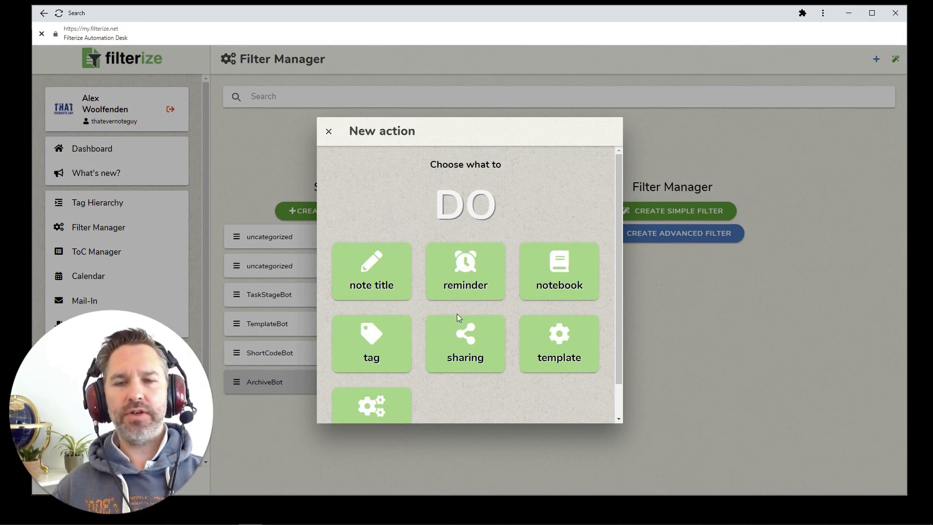
left_click(385, 346)
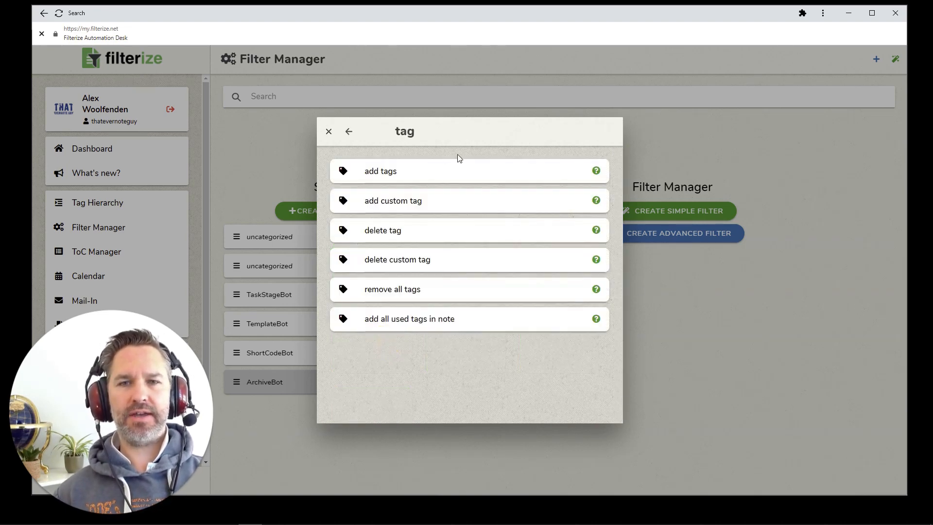
left_click(378, 174)
left_click(369, 208)
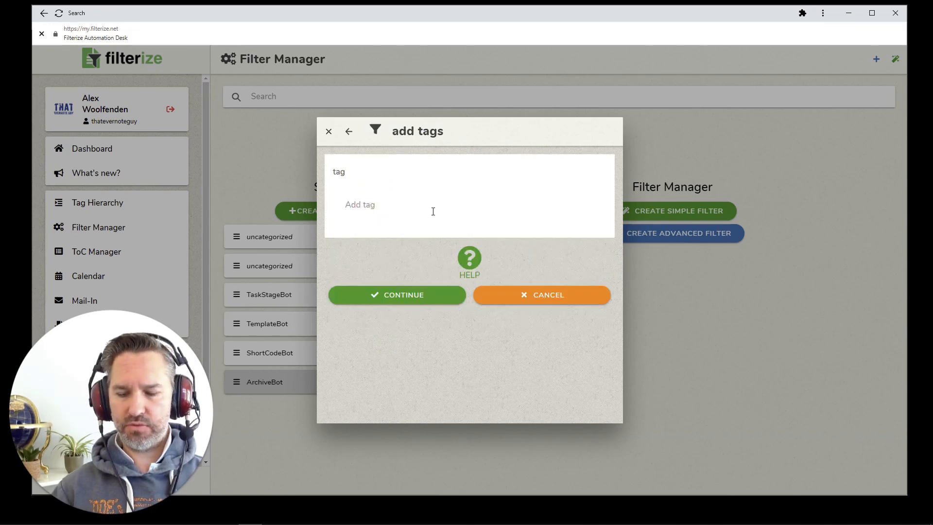
type("arc")
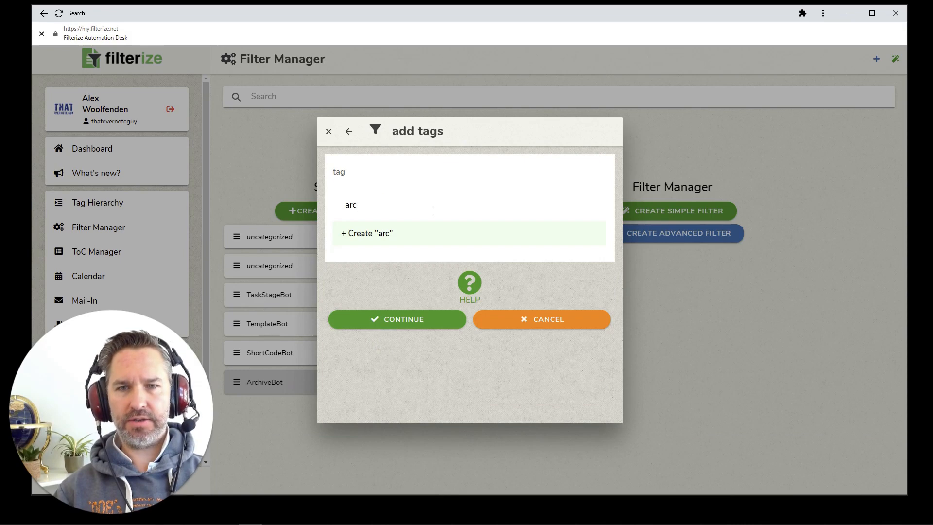
type("hive")
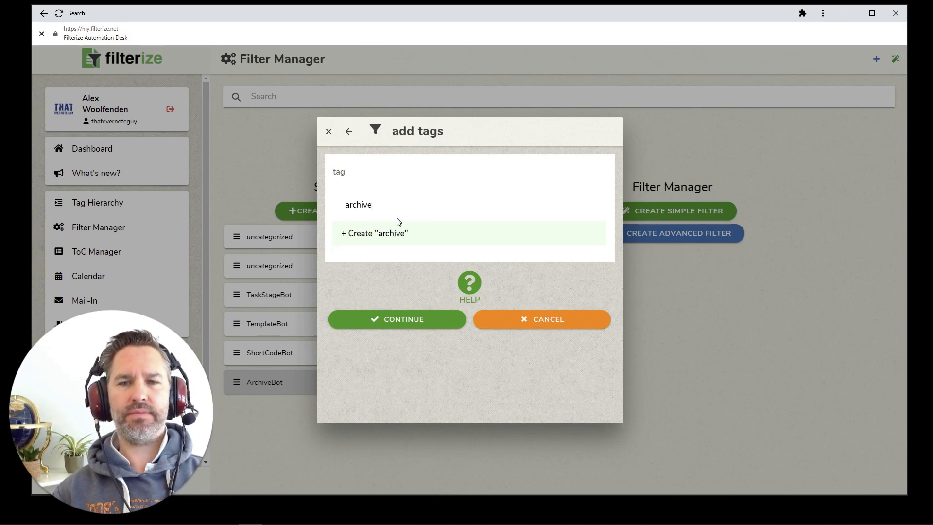
left_click(394, 234)
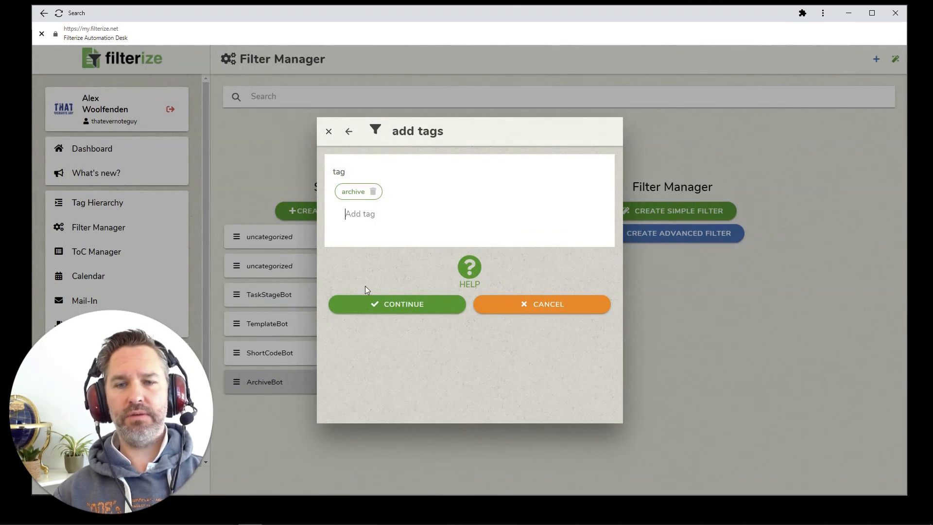
left_click(408, 309)
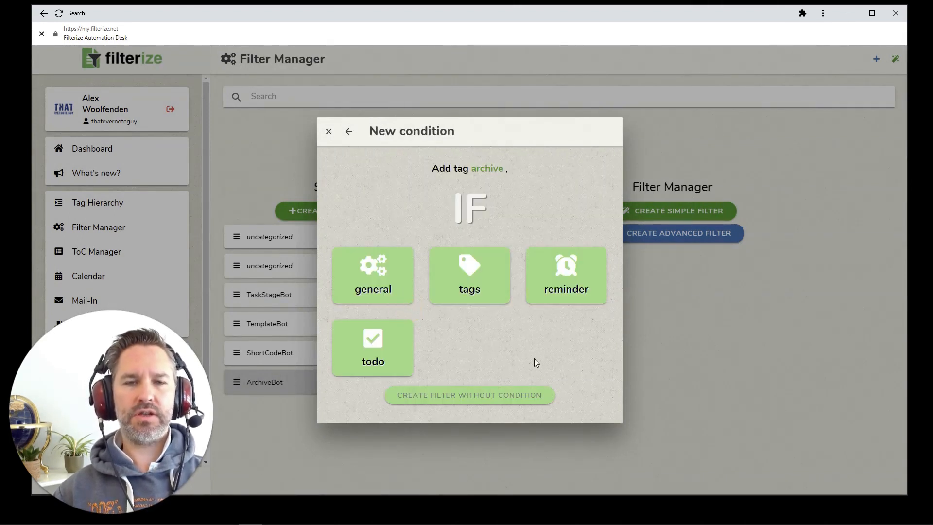
Set the simple filter's condition to notes in the notebook "10 - Archiver".
left_click(362, 287)
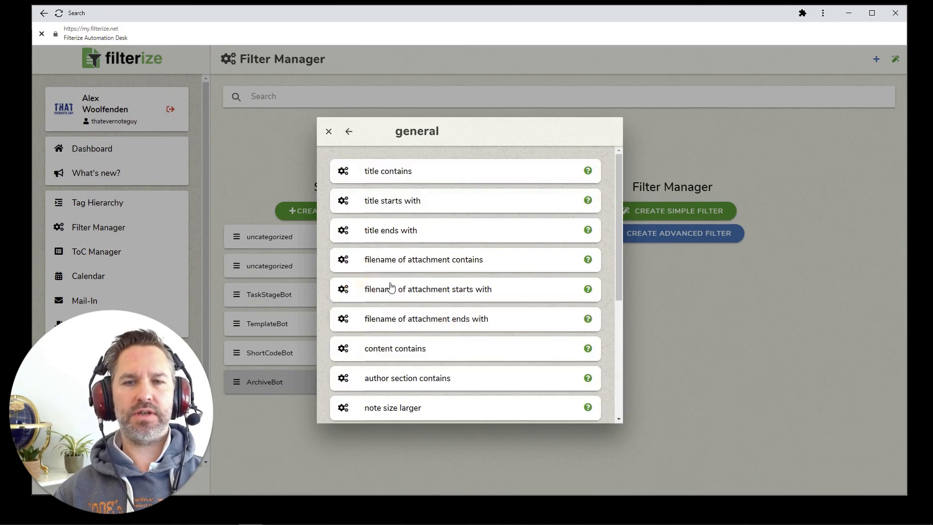
scroll(430, 364, "down", 3)
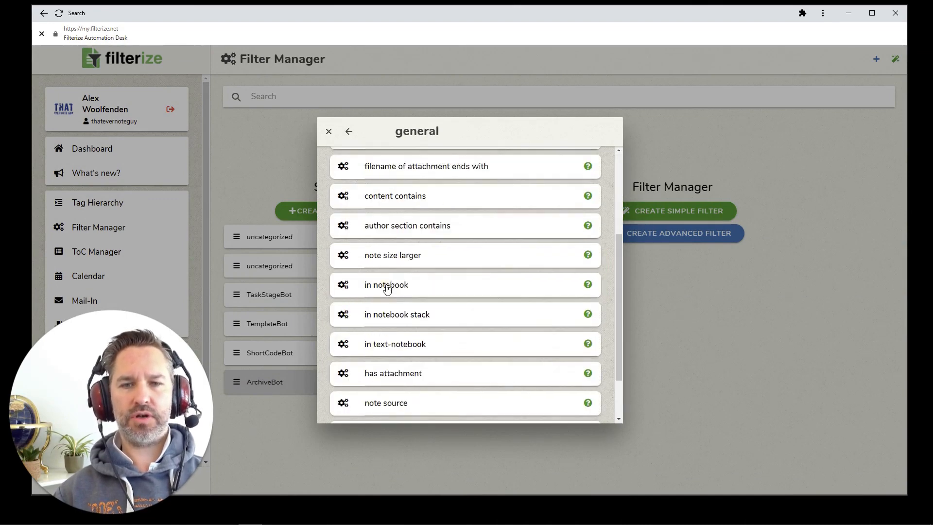
left_click(387, 285)
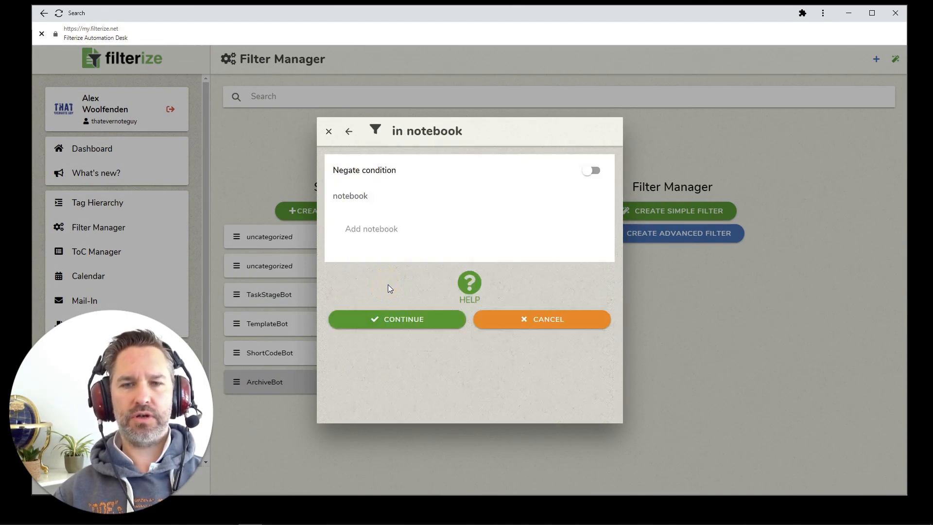
left_click(380, 231)
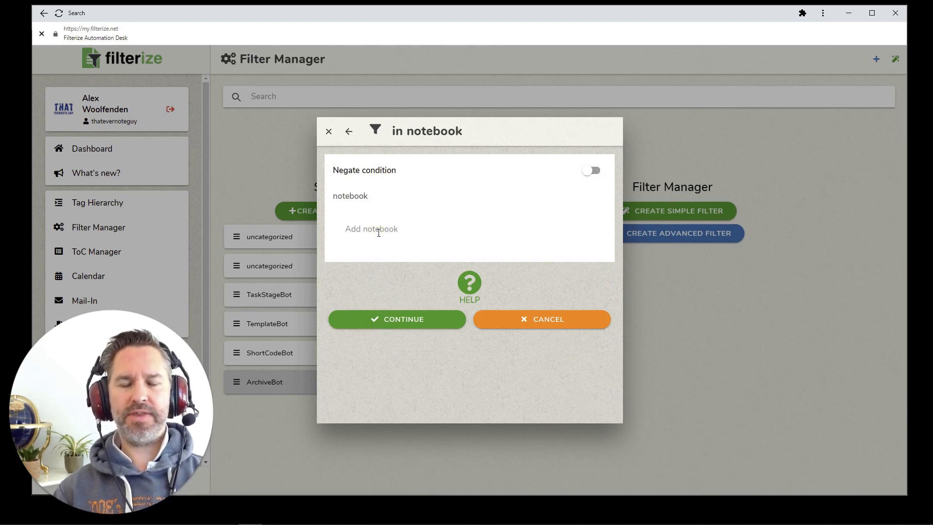
type("10")
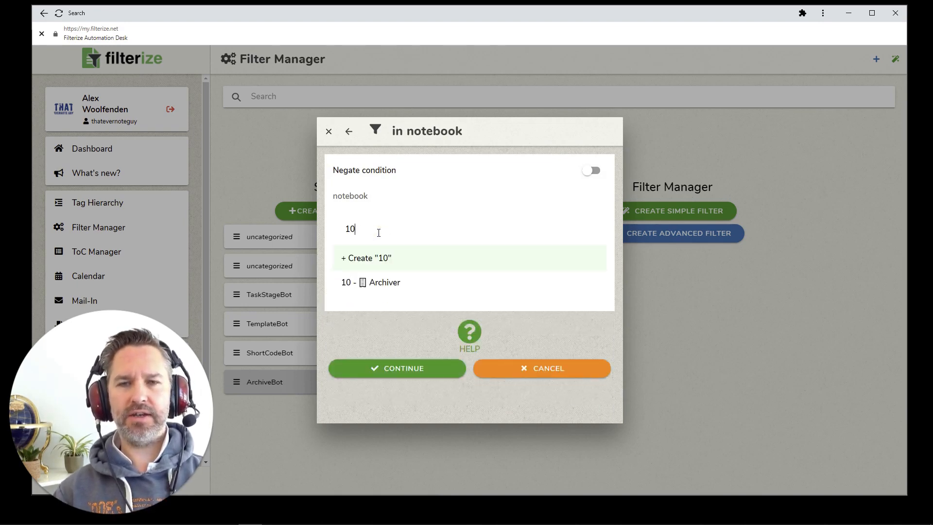
left_click(377, 283)
left_click(406, 329)
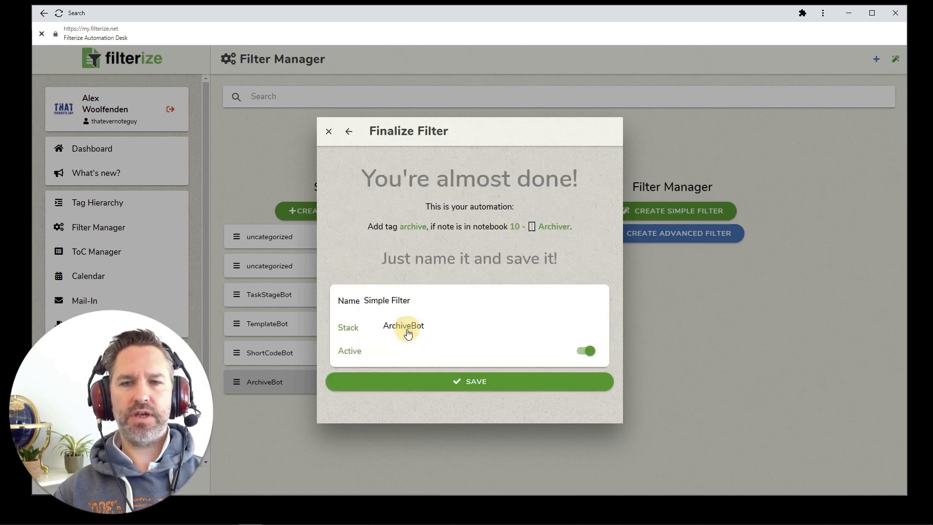
Name the filter "Tag as Archive when in Archiver", save it and dismiss the completion message.
left_click_drag(365, 299, 558, 304)
type("Tag as Archive when in Archiver")
left_click(536, 383)
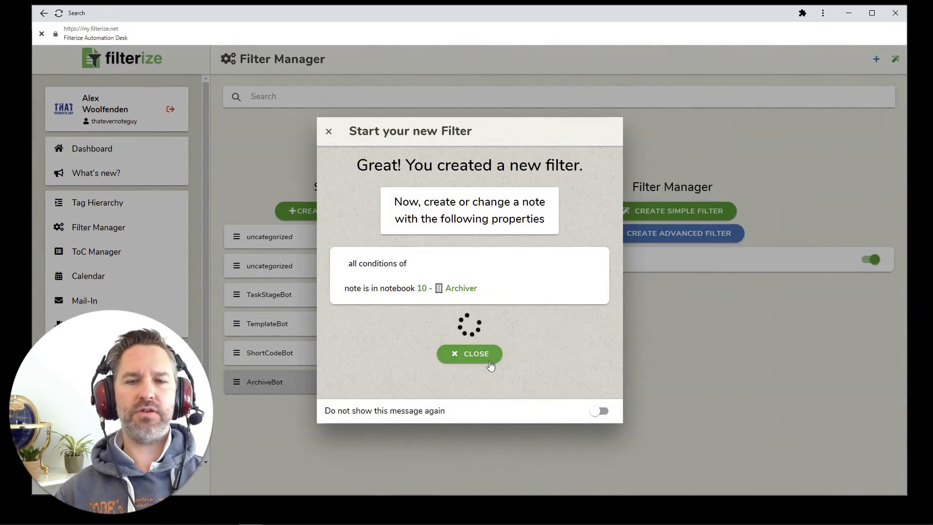
left_click(490, 361)
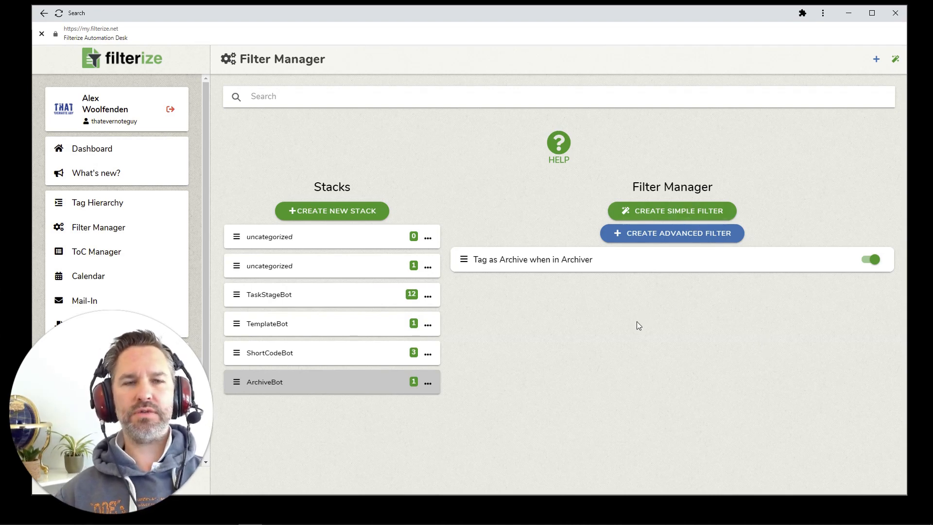
Start an advanced filter in the ArchiveBot stack named "Move to The Lord Raglan notebook once Archived".
left_click(718, 239)
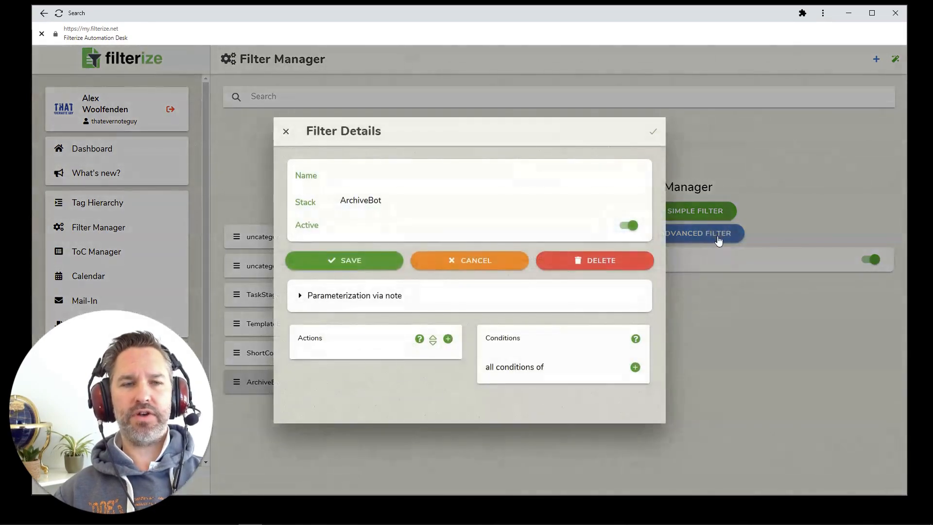
left_click(380, 181)
type("Move to The Lo")
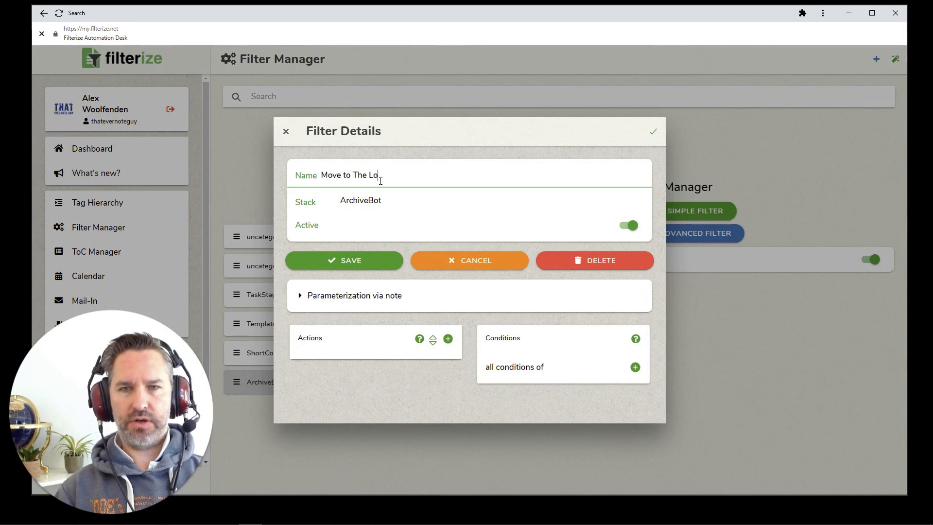
type("rd Raglan notebook once Archived")
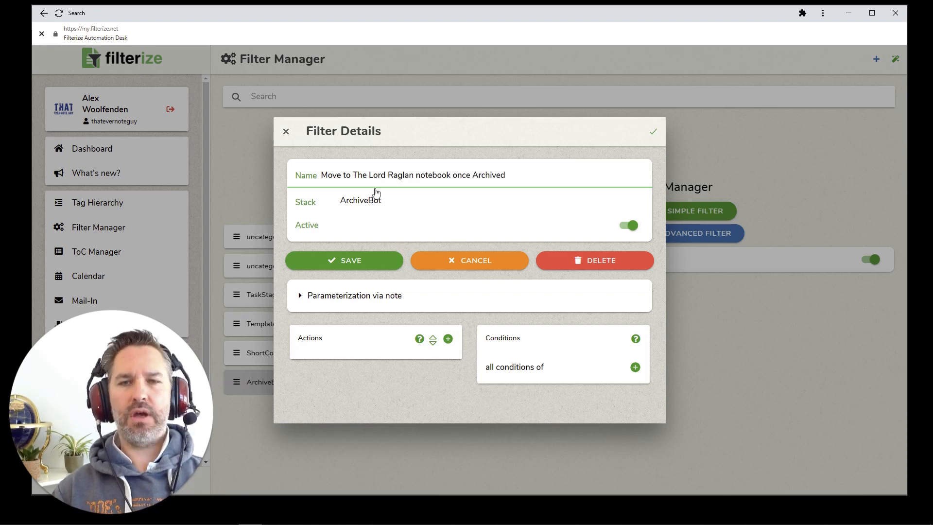
Add an action that moves the note to the notebook "The Lord Raglan".
left_click(447, 339)
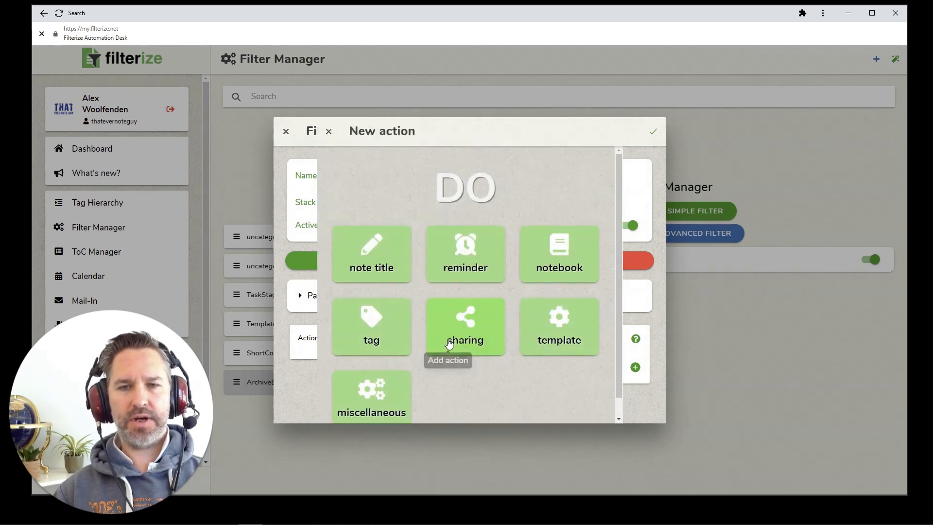
left_click(552, 262)
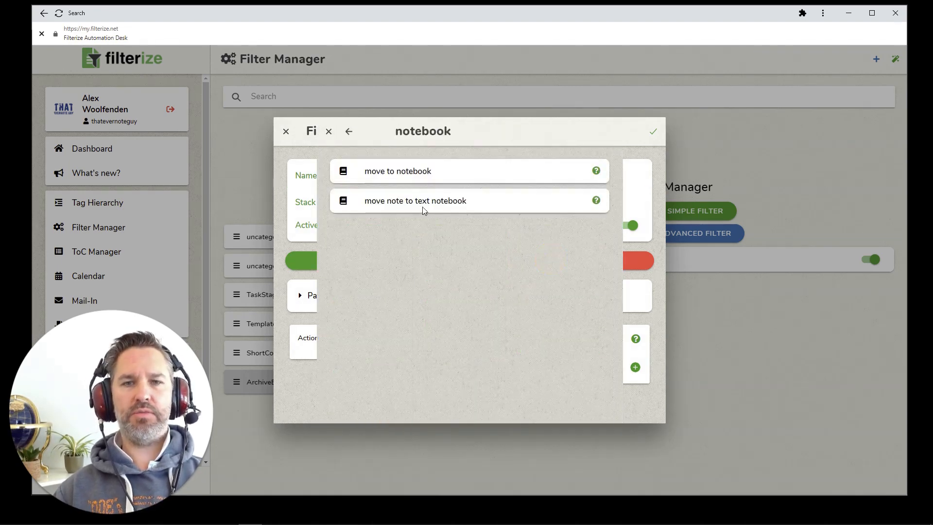
left_click(413, 176)
left_click(352, 172)
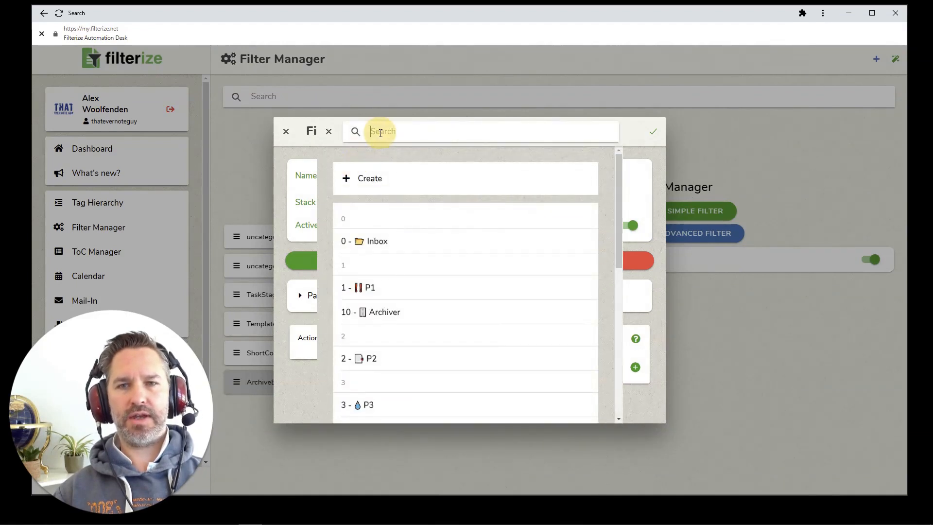
left_click(381, 131)
type("the lord")
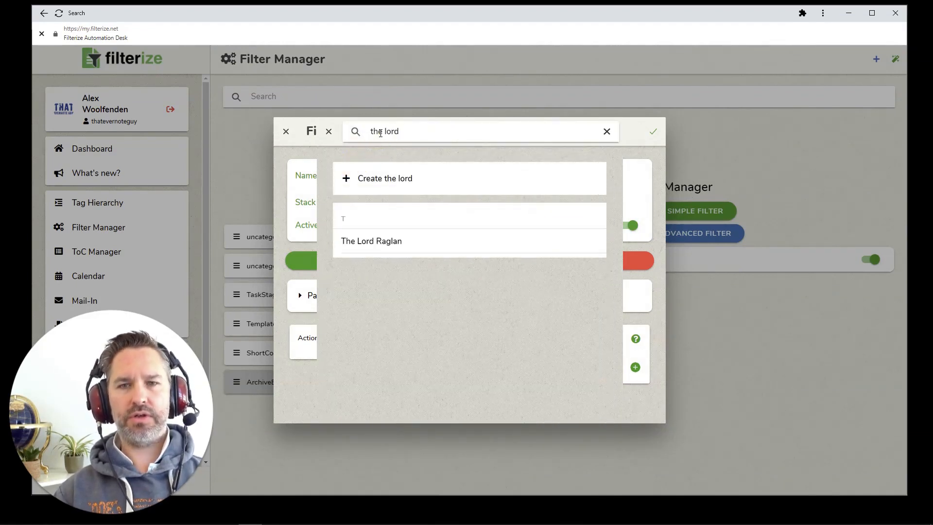
left_click(372, 243)
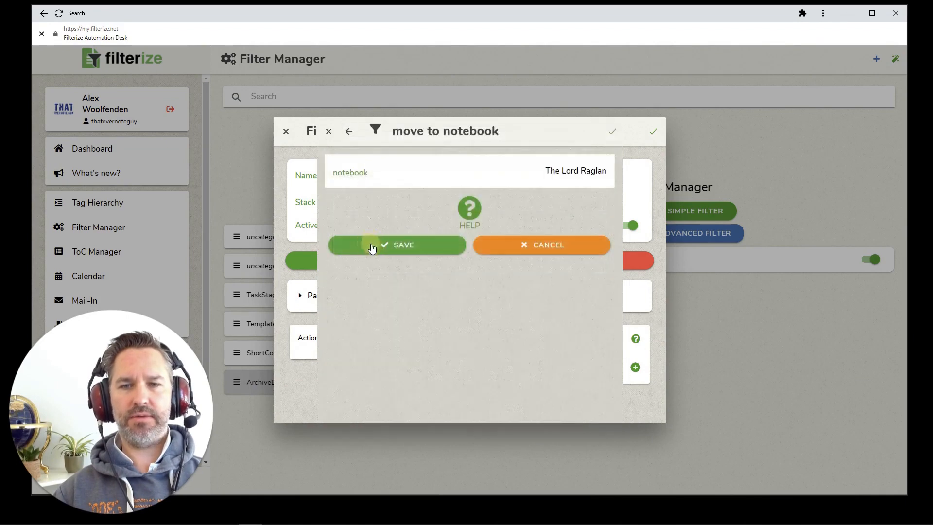
left_click(394, 245)
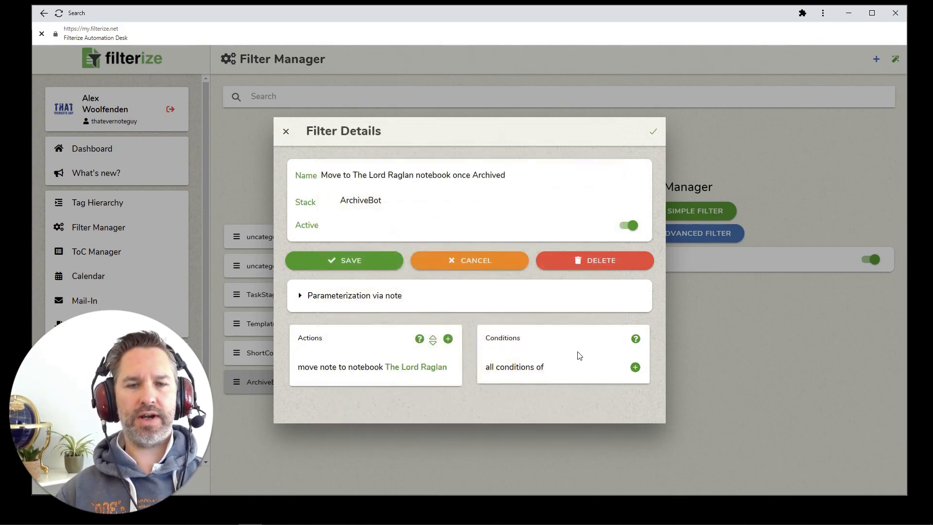
Add a condition that the note has the tag "The Lord Raglan".
left_click(635, 368)
left_click(562, 274)
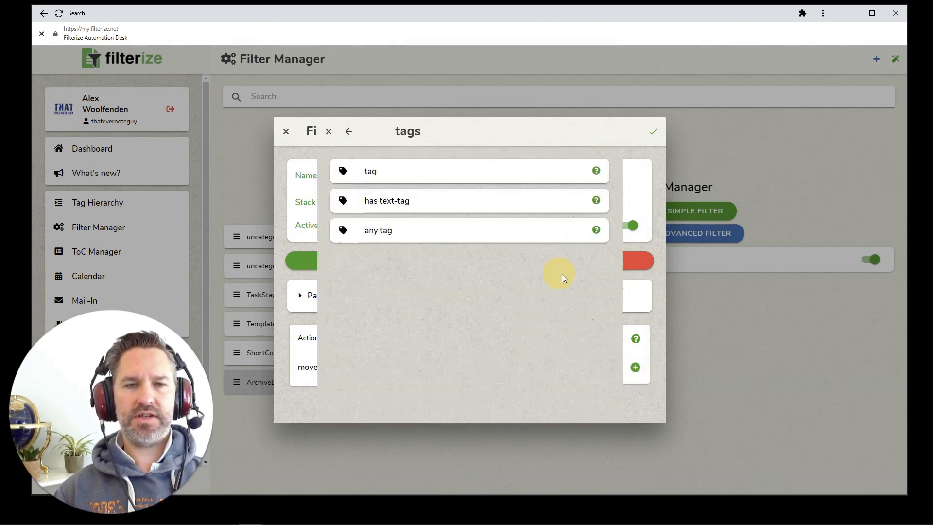
left_click(368, 174)
left_click(363, 229)
type("The")
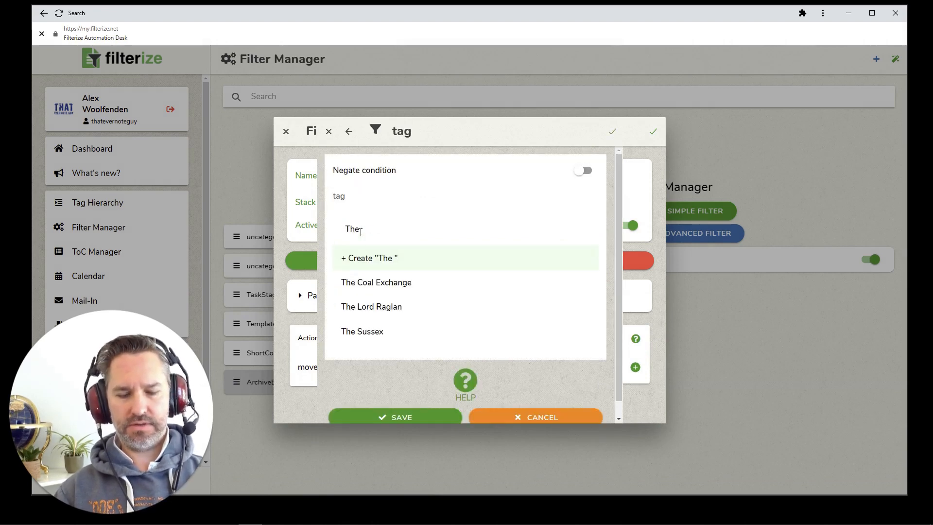
left_click(392, 311)
left_click(391, 323)
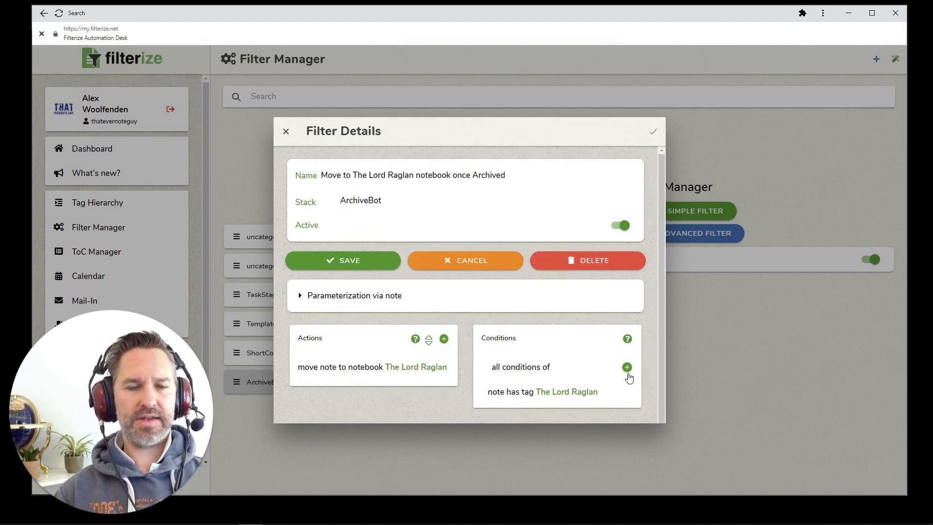
Add a general condition that the note is in the notebook "10 - Archiver".
left_click(628, 366)
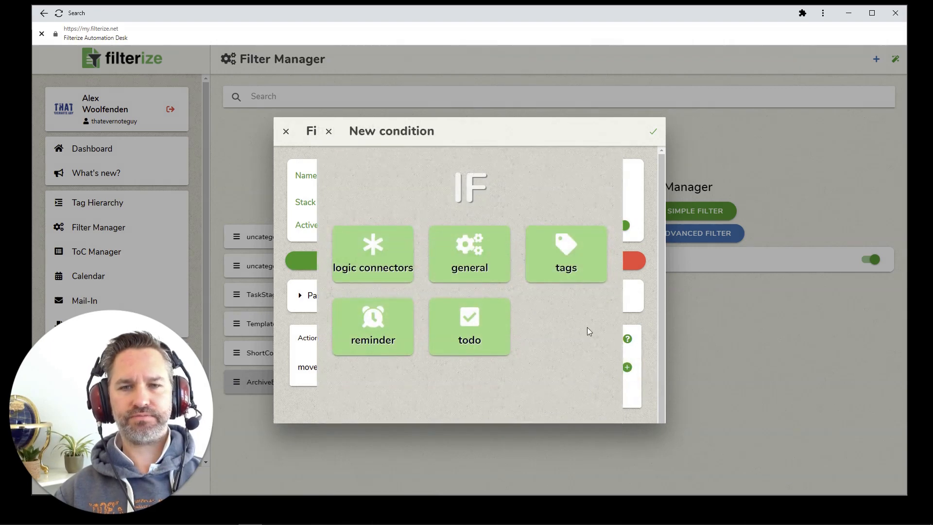
left_click(469, 250)
scroll(459, 311, "down", 5)
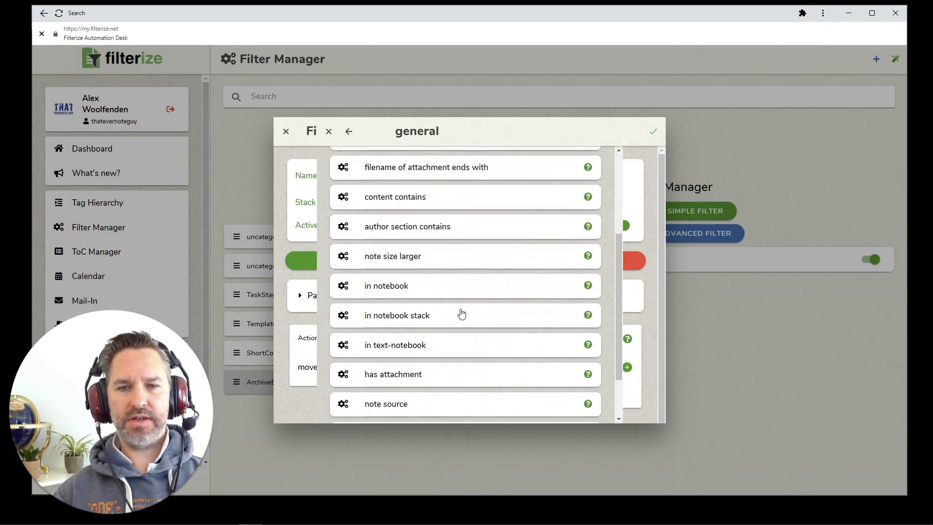
left_click(407, 286)
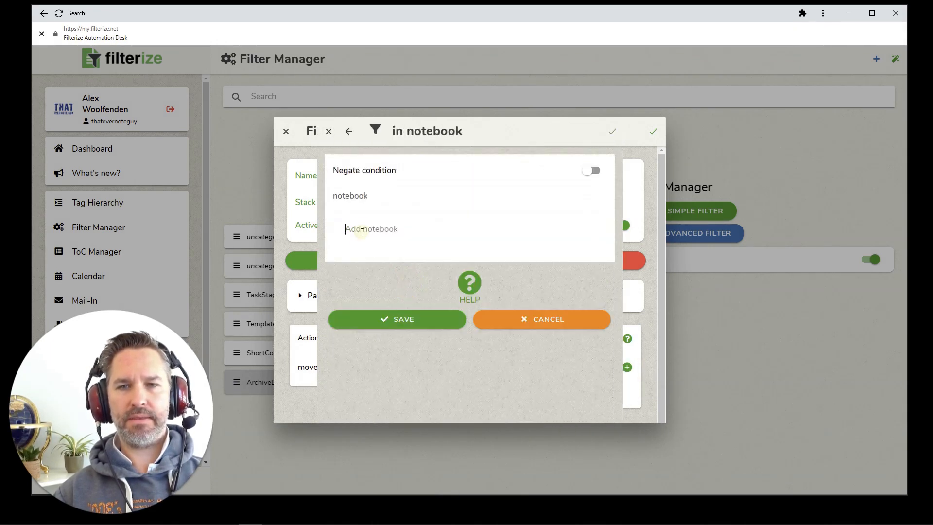
type("10")
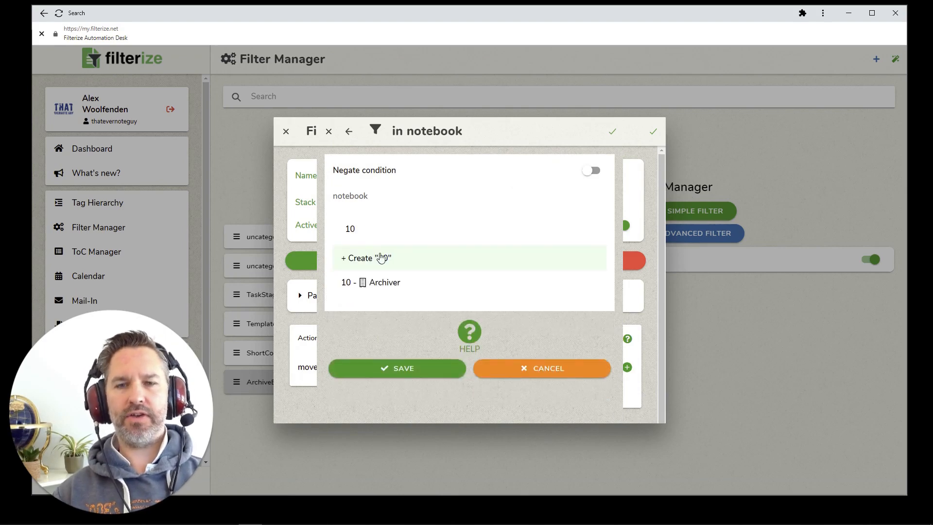
left_click(382, 284)
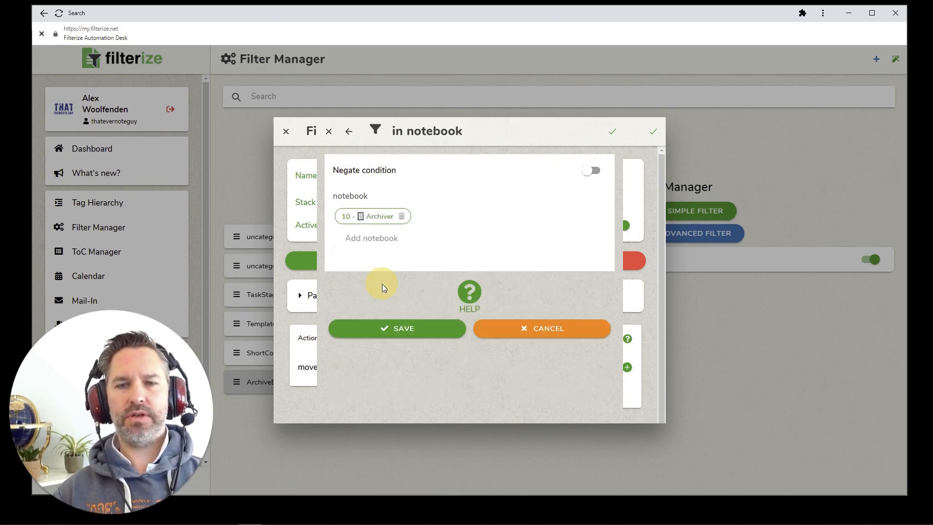
left_click(403, 328)
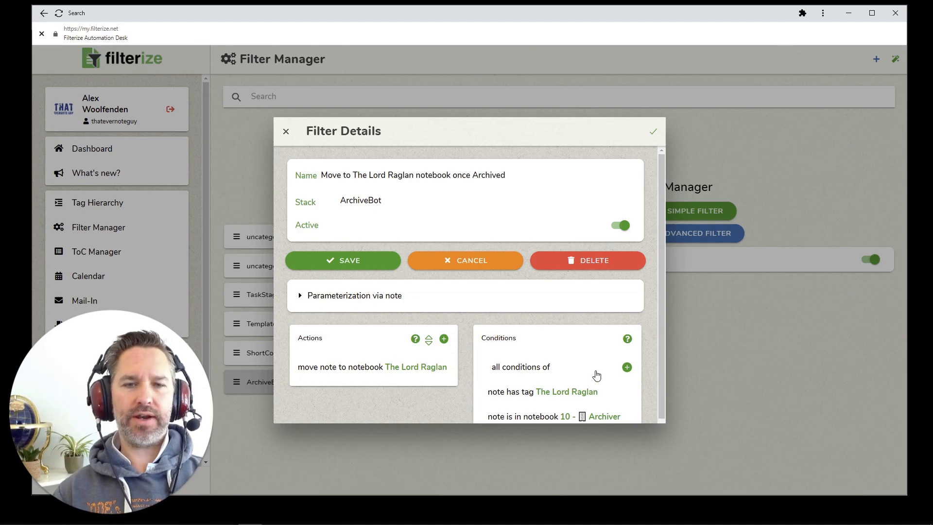
Save the Lord Raglan move filter and dismiss the completion message.
scroll(596, 372, "down", 1)
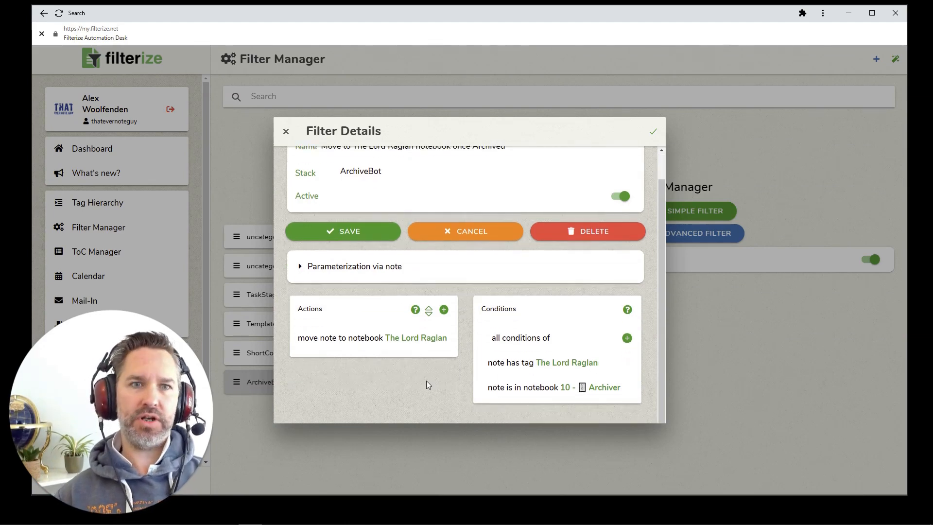
left_click(353, 235)
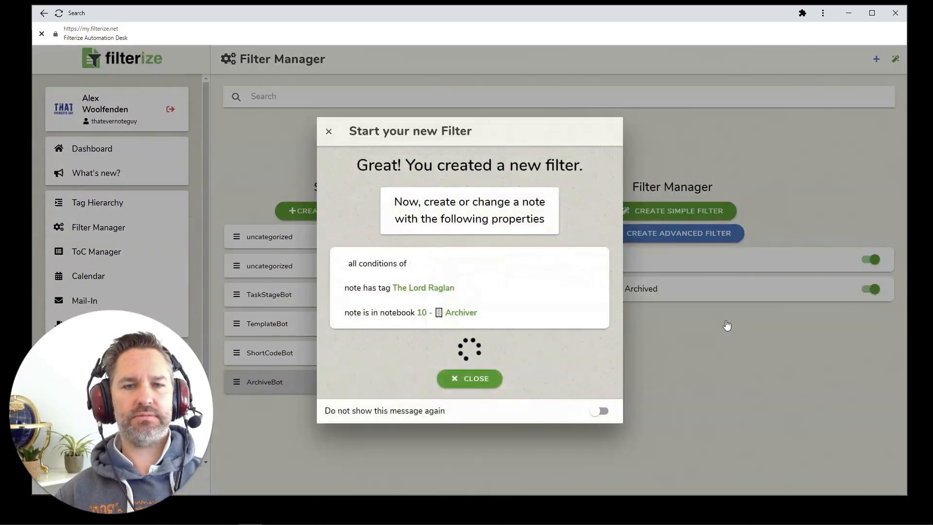
left_click(477, 381)
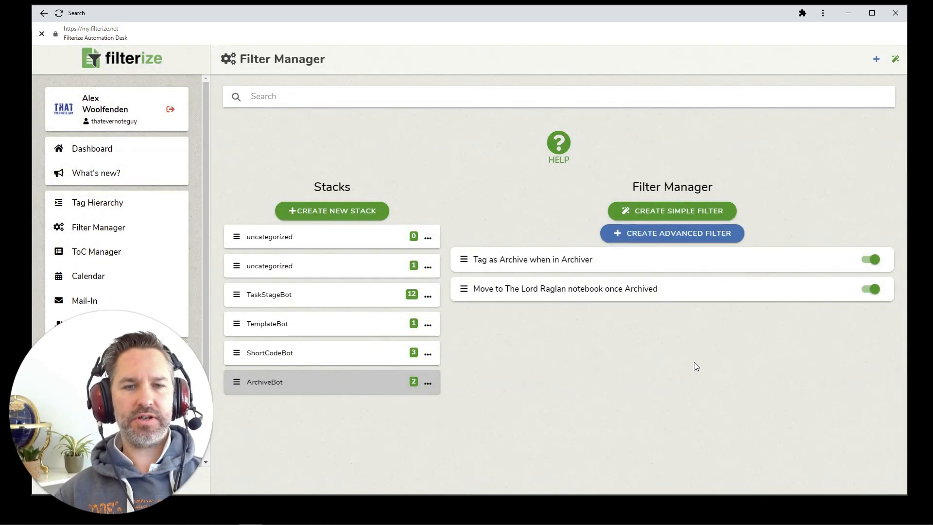
Copy the Lord Raglan move filter and rename the copy "Move to The Sussex notebook once Archived".
left_click(668, 292)
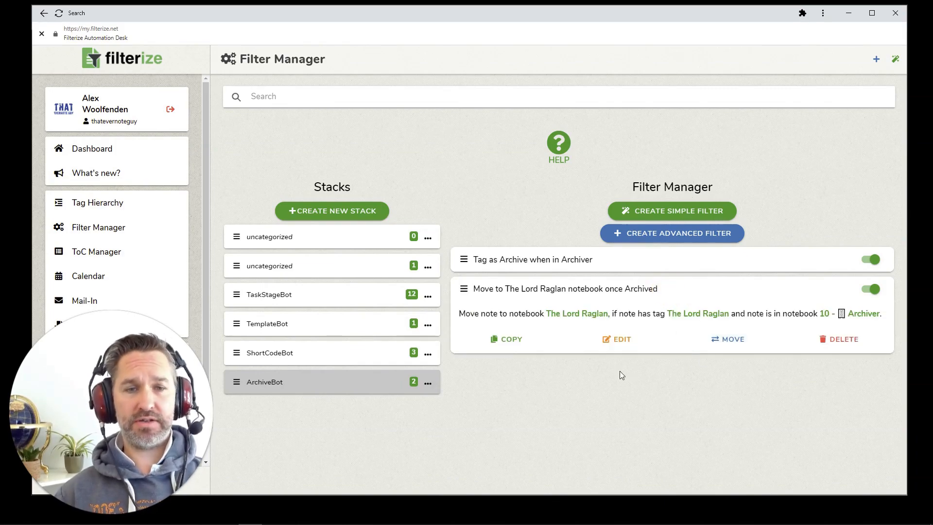
left_click(512, 340)
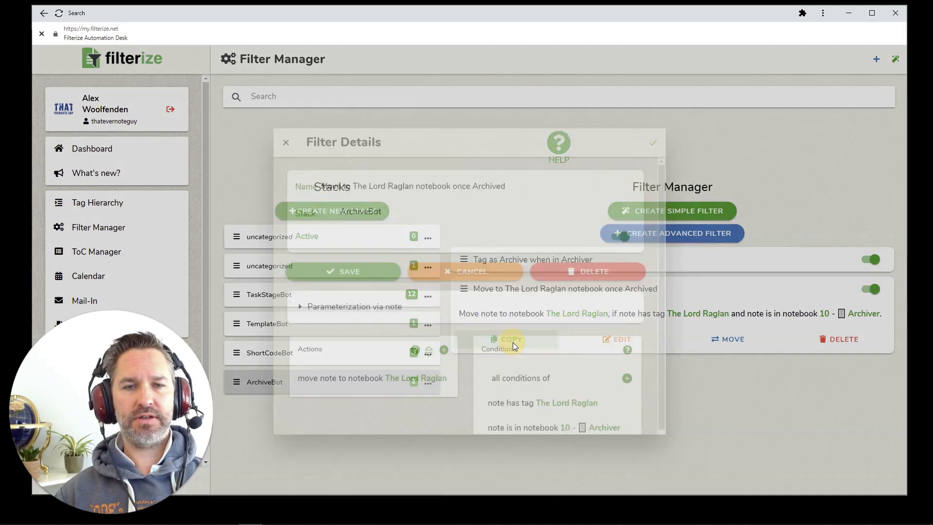
left_click(367, 176)
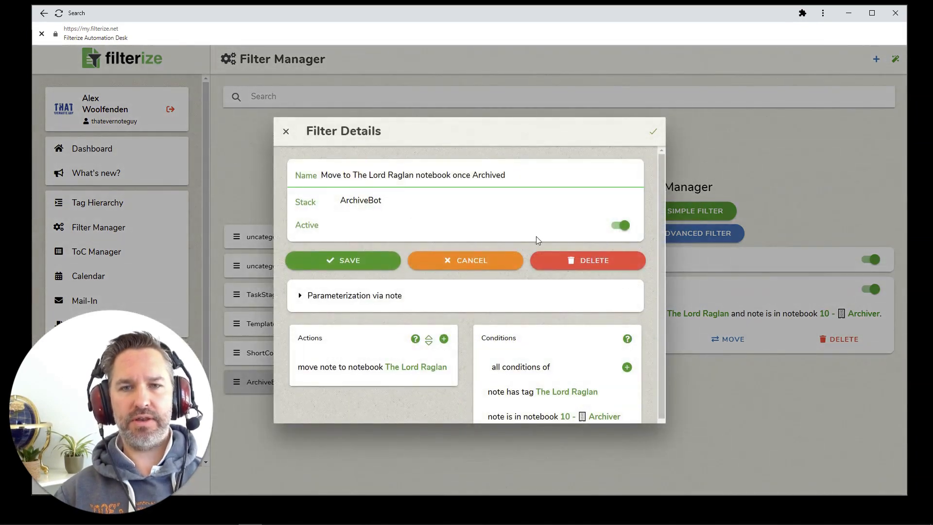
key("shift+Right")
key("shift+Right")
key("shift+Right")
key("shift+Right")
key("shift+Right")
key("shift+Right")
key("shift+Right")
key("shift+Right")
key("shift+Right")
key("shift+Right")
key("shift+Right")
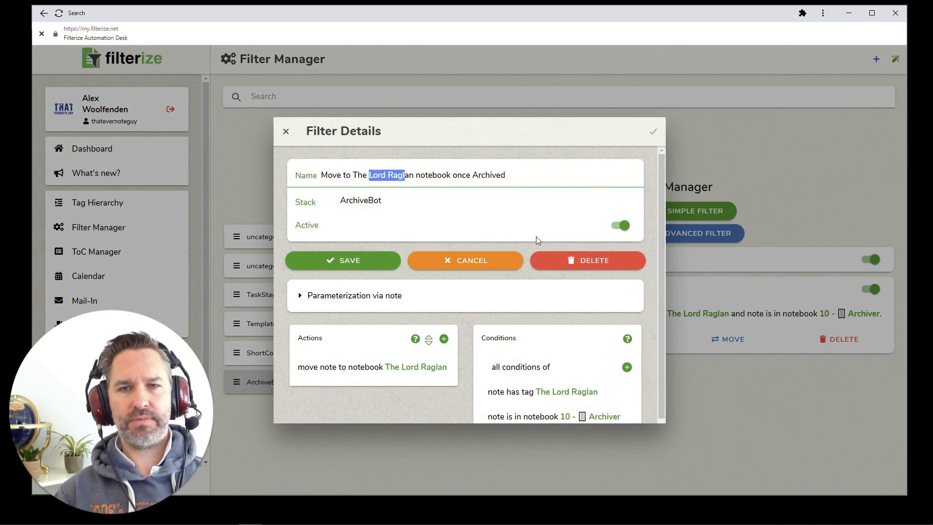
type("Sussex")
Change the copied filter's move action to the notebook "The Sussex".
left_click(411, 372)
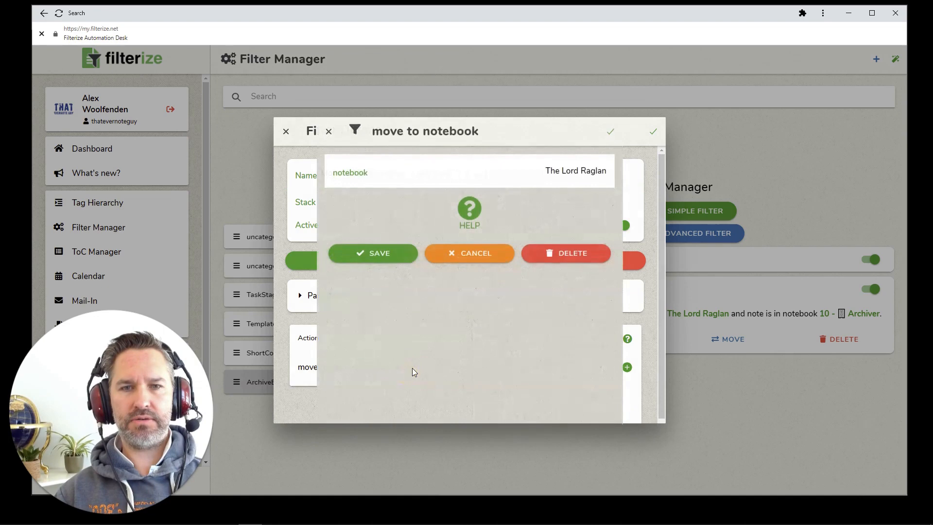
left_click(365, 179)
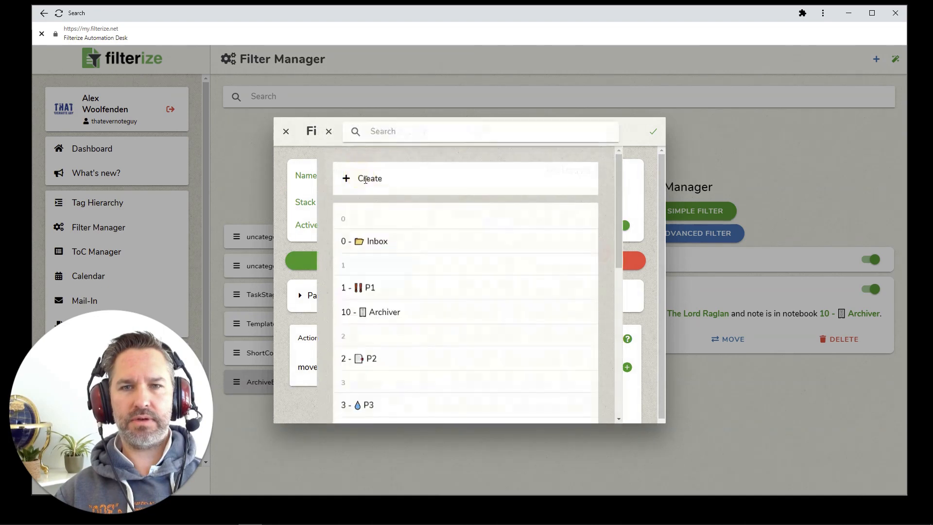
left_click(381, 130)
type("suss")
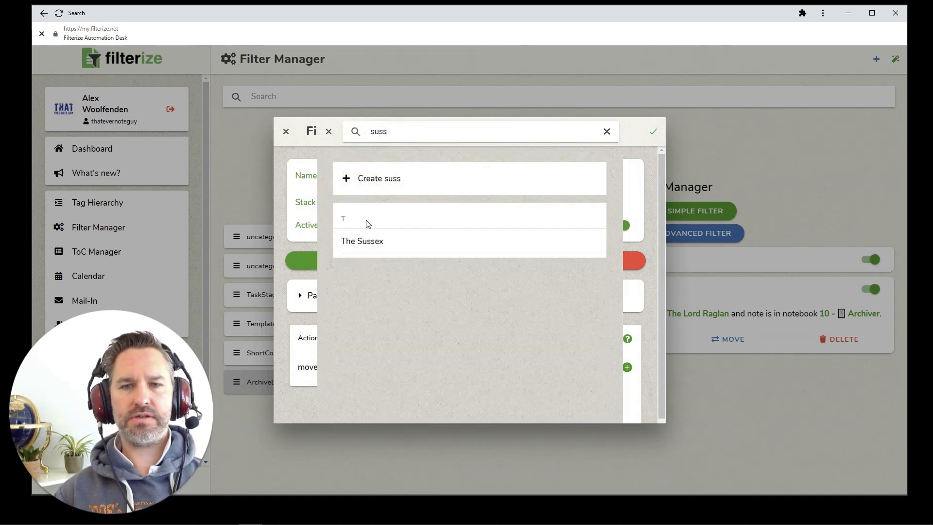
left_click(365, 241)
left_click(379, 253)
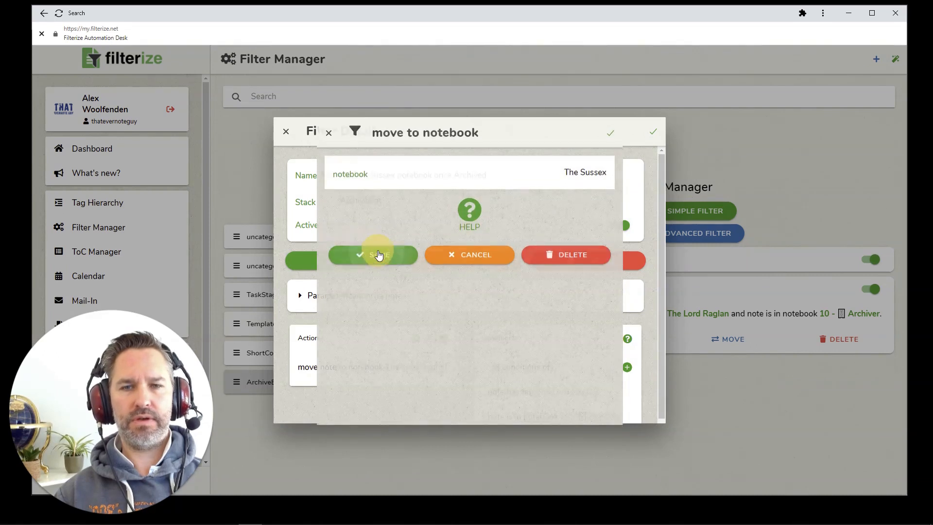
Replace the tag in the copied filter's tag condition with "The Sussex".
left_click(573, 393)
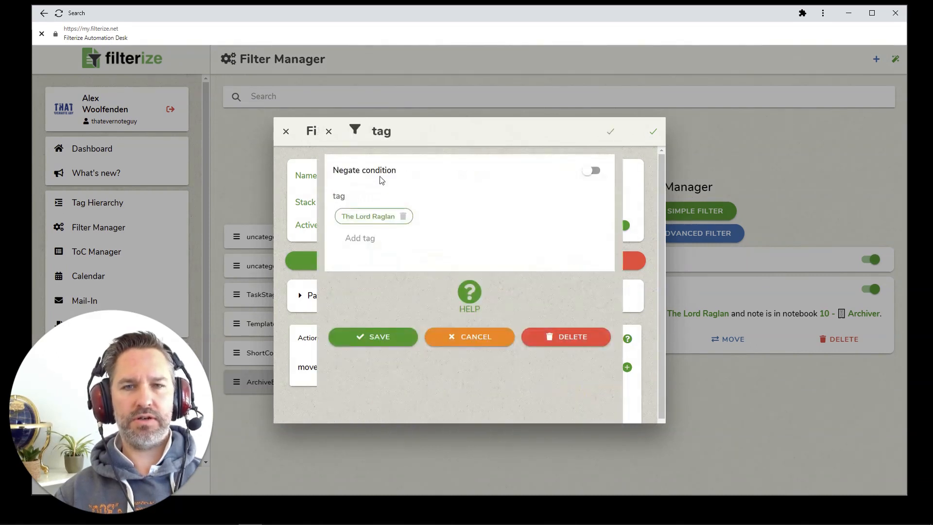
left_click(402, 215)
left_click(374, 236)
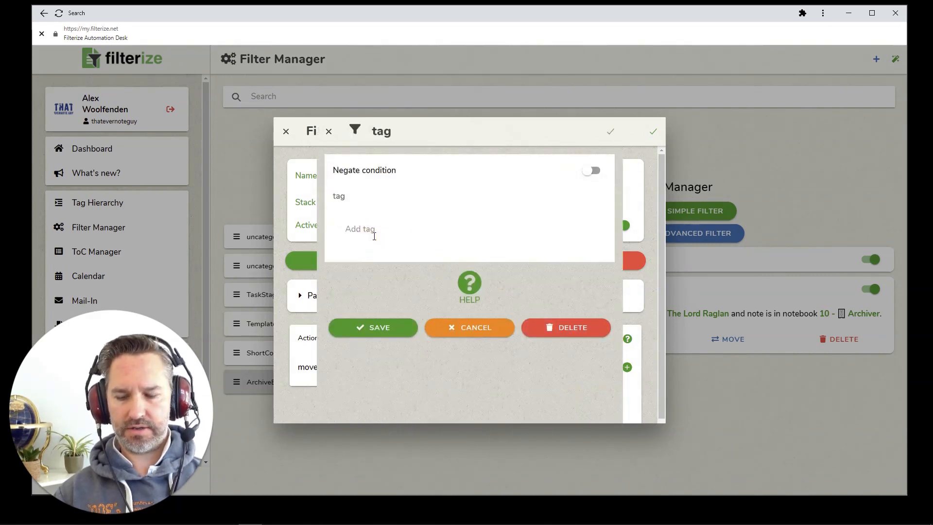
type("The S")
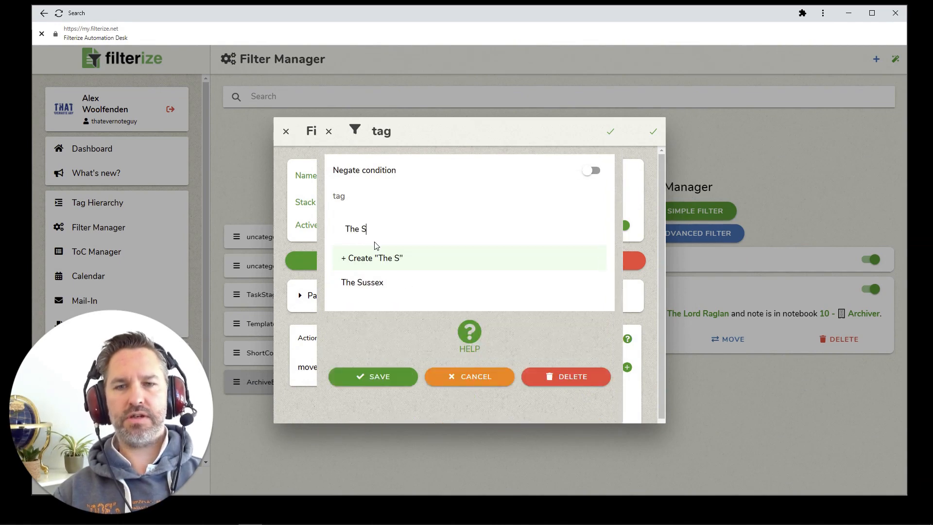
left_click(365, 281)
left_click(371, 335)
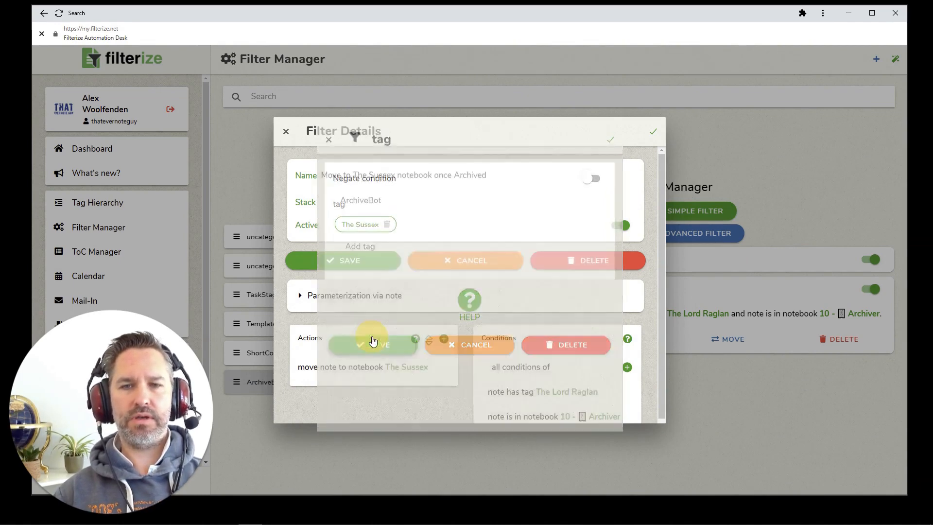
Save the Sussex move filter and dismiss the completion message.
scroll(576, 367, "down", 1)
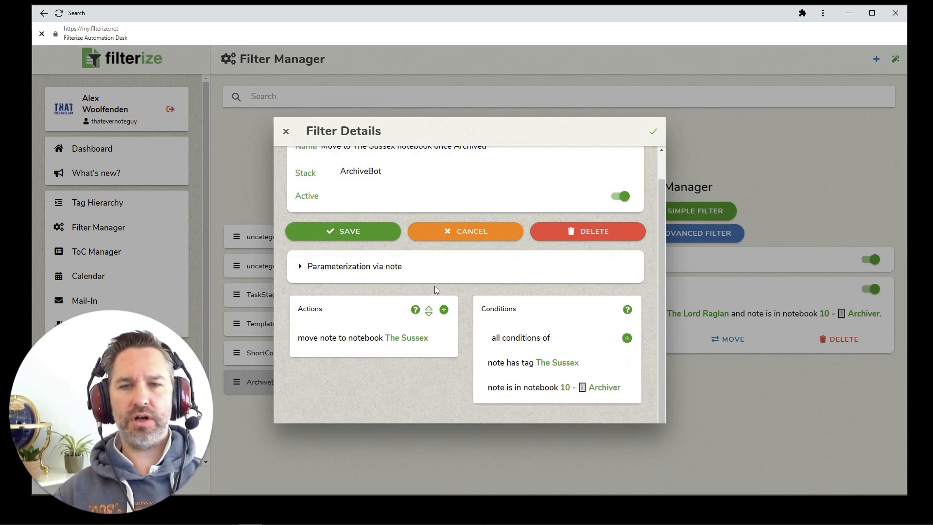
scroll(340, 247, "up", 1)
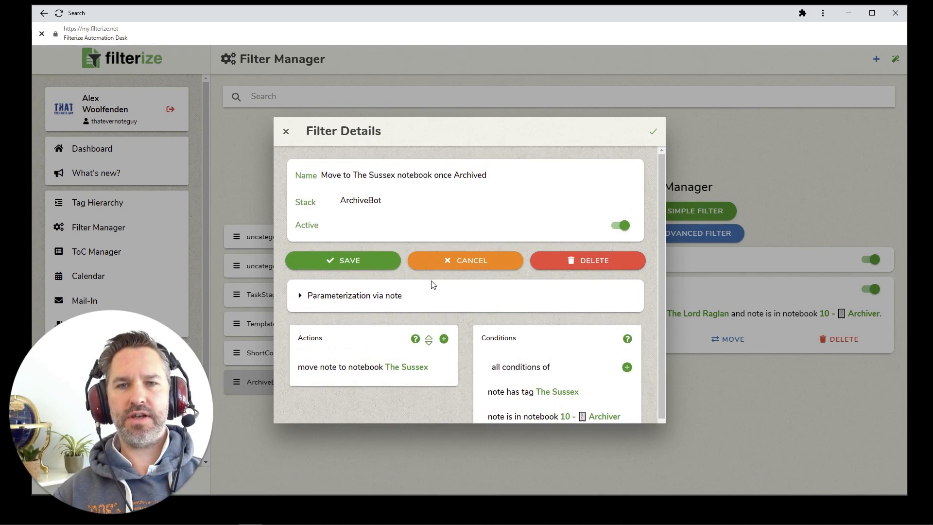
left_click(355, 265)
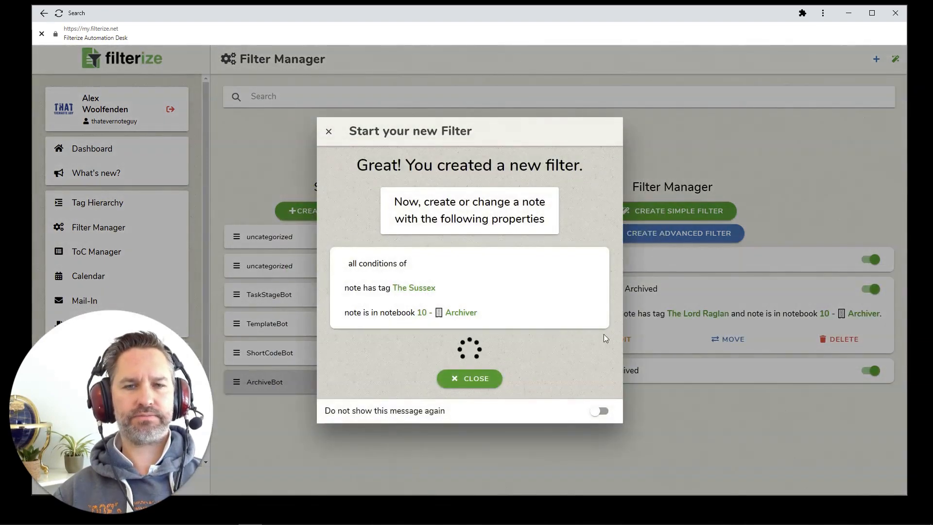
left_click(490, 377)
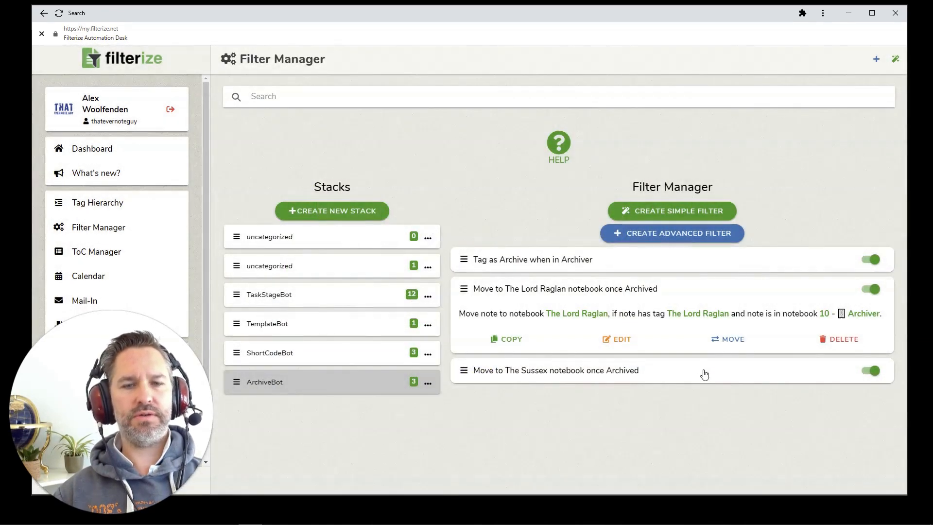
Copy the Lord Raglan move filter again and rename the copy "Move to The Coal Exchange notebook once Archived".
left_click(502, 349)
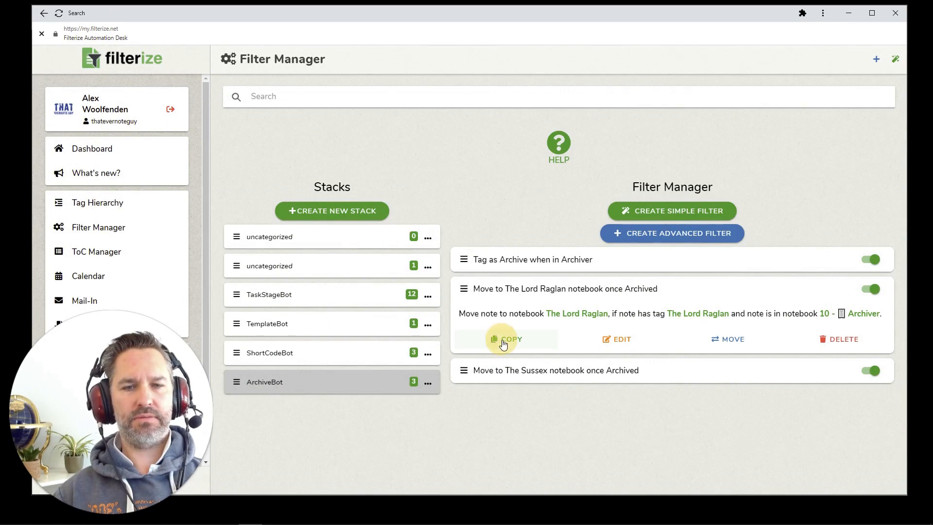
left_click(412, 183)
key("BackSpace")
key("BackSpace")
key("BackSpace")
key("BackSpace")
key("BackSpace")
key("BackSpace")
key("BackSpace")
key("BackSpace")
key("BackSpace")
key("BackSpace")
key("BackSpace")
type("Coal Exchange")
Change the new copy's move action to the notebook "The Coal Exchange".
left_click(398, 372)
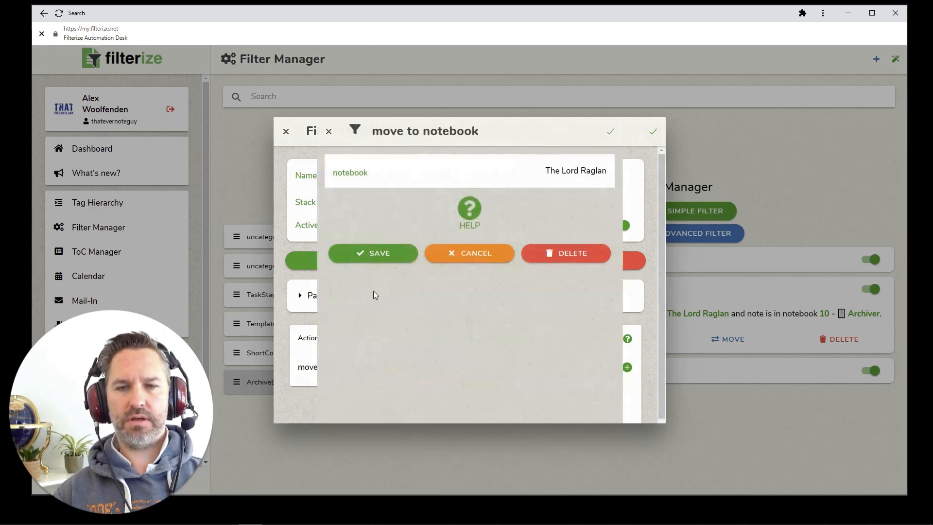
left_click(367, 175)
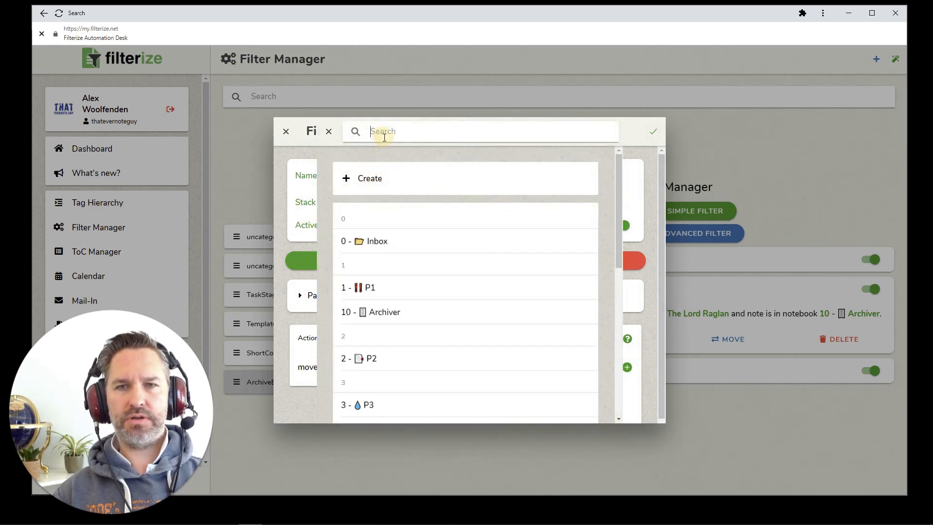
type("the coal")
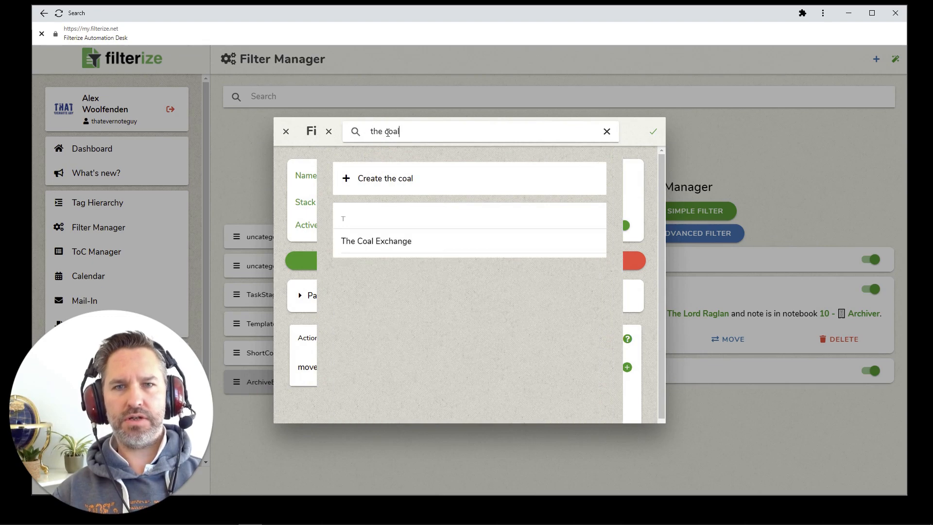
left_click(373, 246)
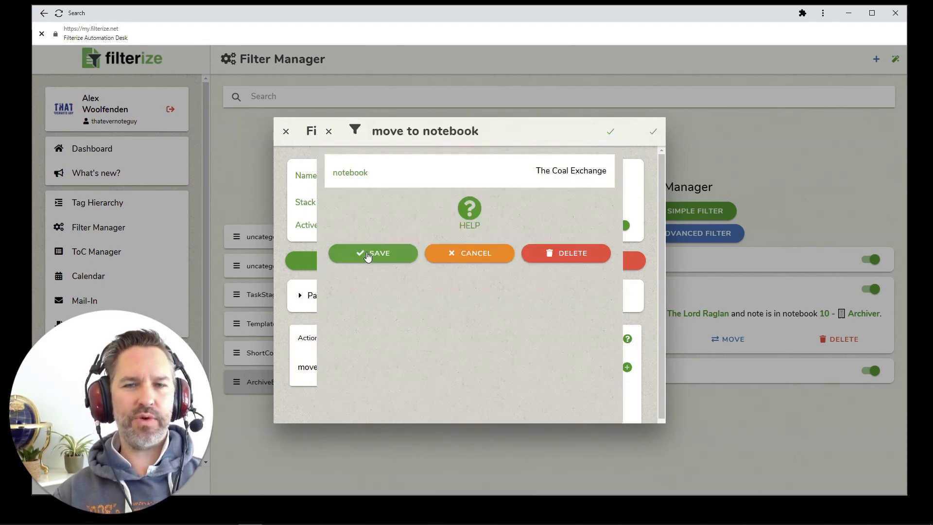
left_click(371, 253)
Replace the tag in the tag condition with "The Coal Exchange" and save the filter.
scroll(609, 369, "down", 1)
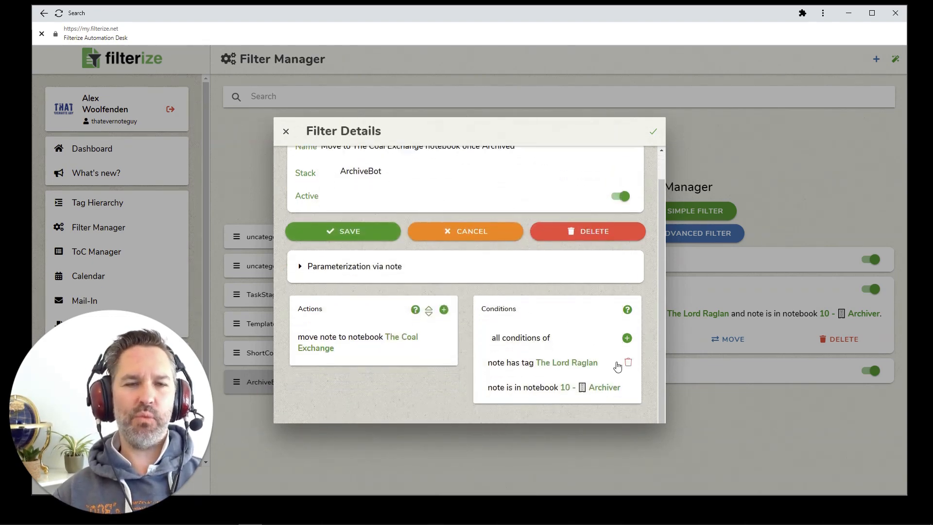
left_click(567, 364)
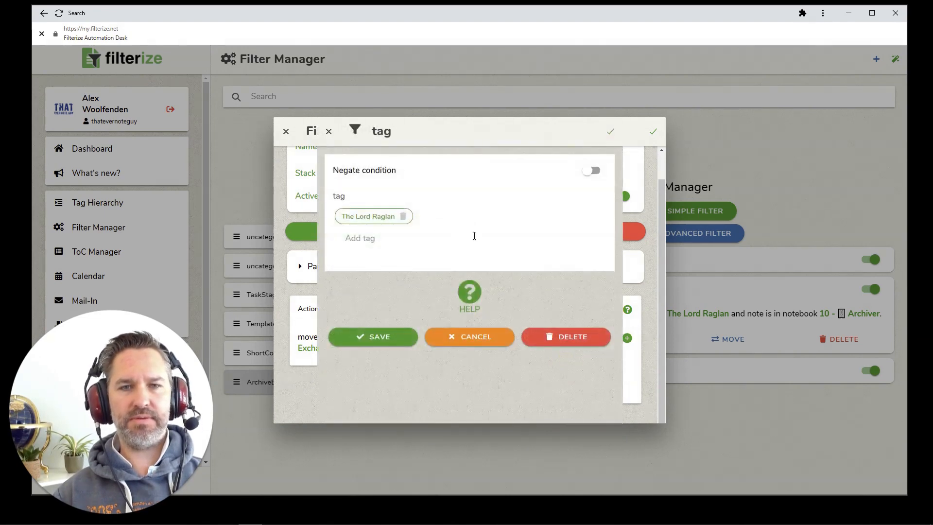
left_click(403, 216)
left_click(361, 232)
type("The")
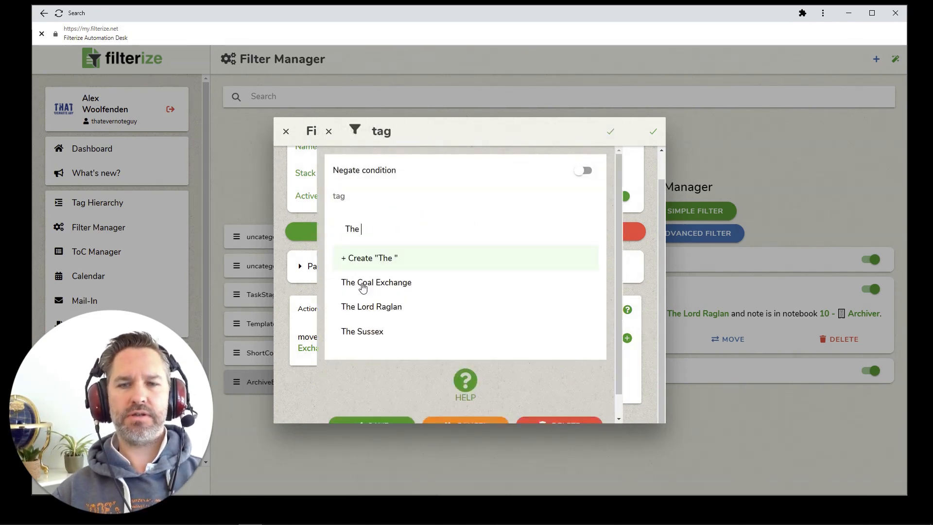
left_click(362, 284)
left_click(381, 337)
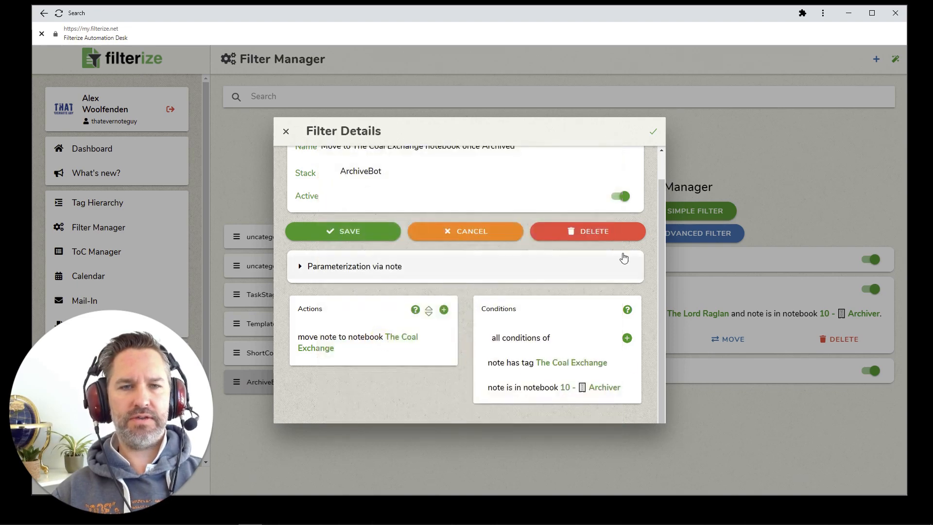
scroll(525, 246, "up", 1)
left_click(360, 265)
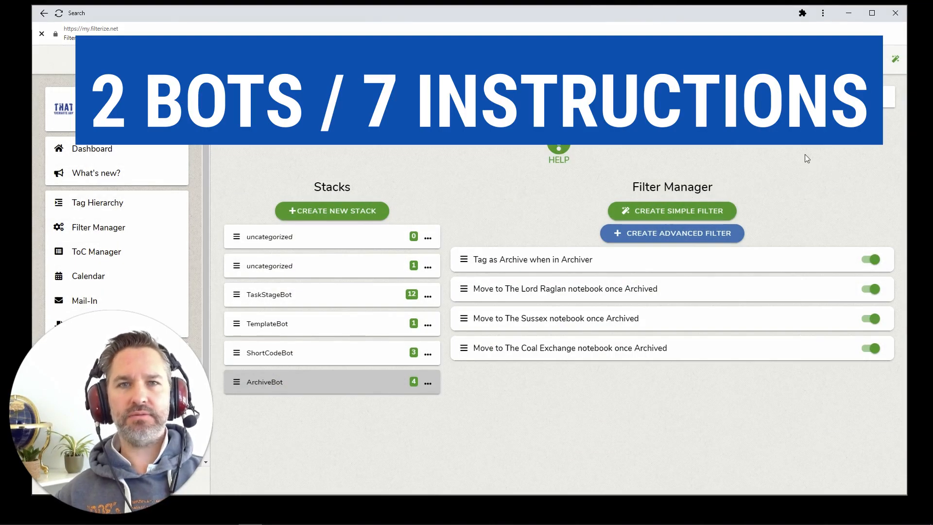
Switch to Evernote and check the client tags on the TLR and TCX Initial Meeting notes.
left_click(850, 14)
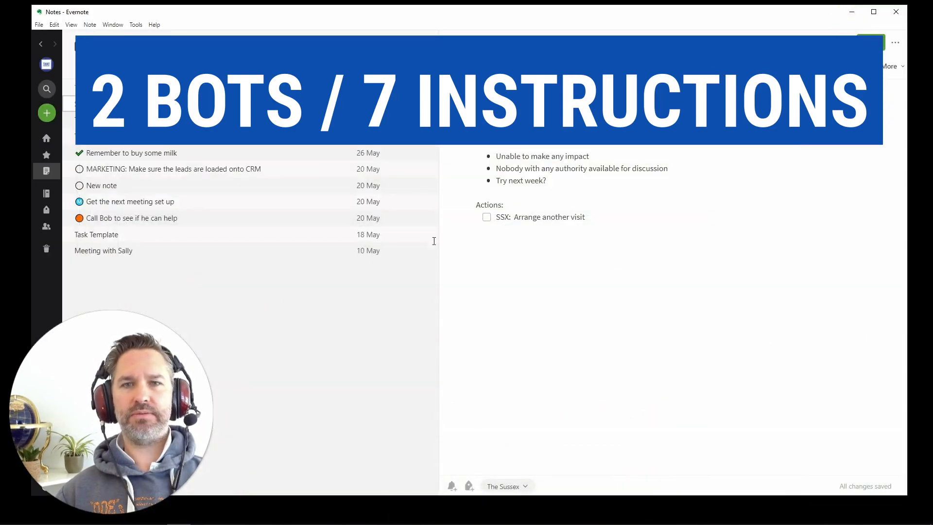
left_click(147, 123)
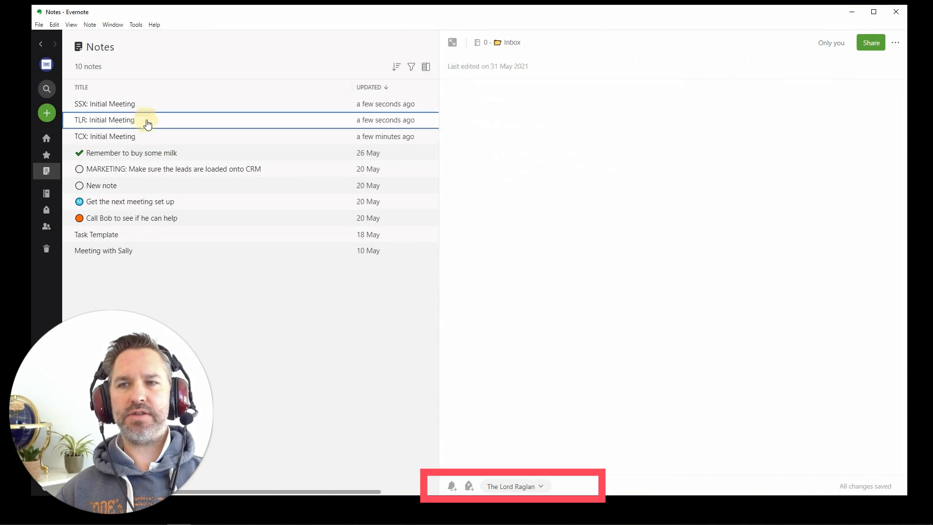
left_click(150, 140)
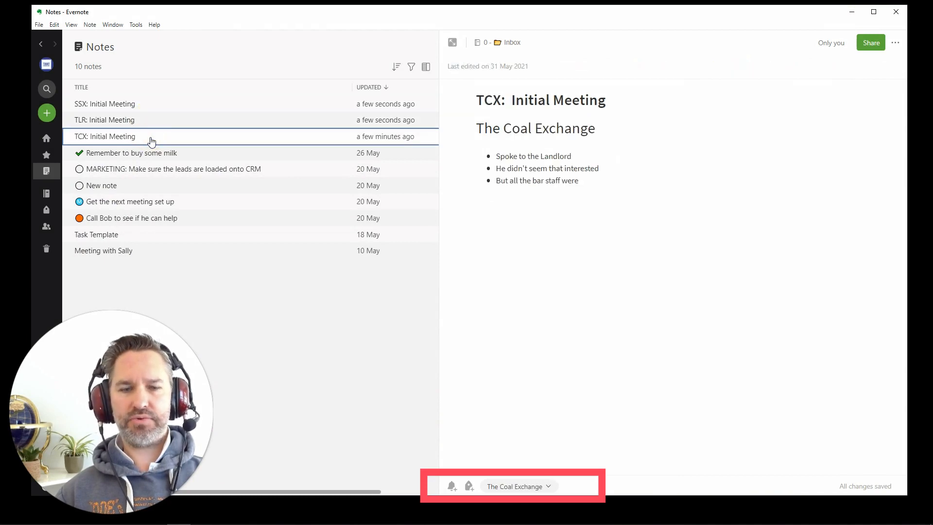
left_click(150, 127)
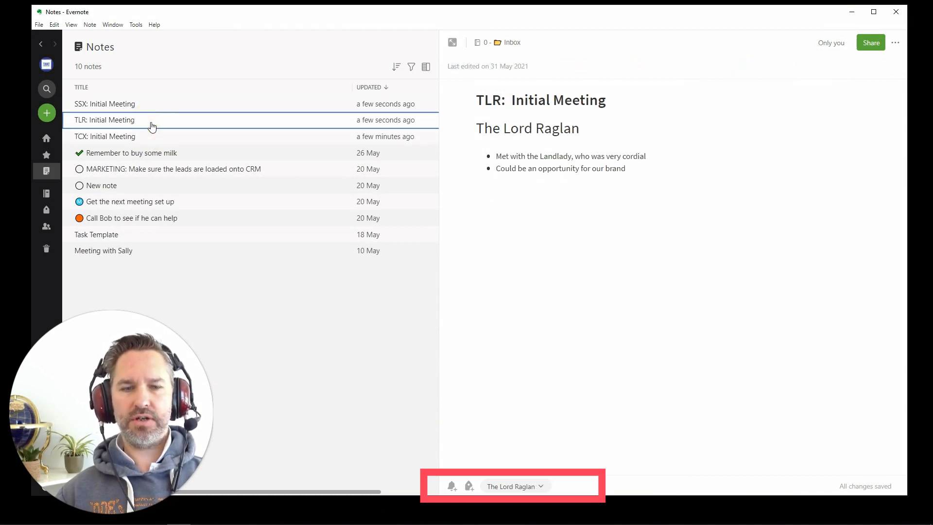
Select the SSX, TLR and TCX Initial Meeting notes and move them together to the "10 - Archiver" notebook.
left_click(152, 105)
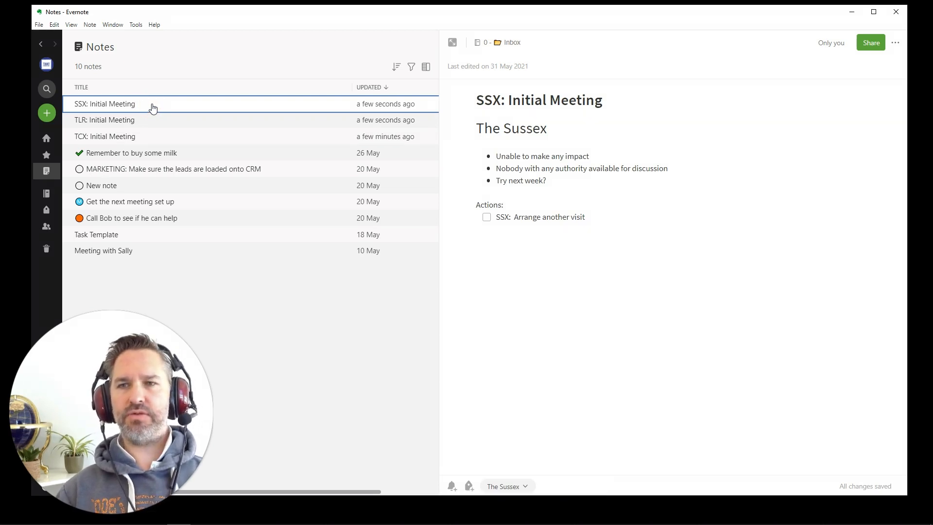
key("shift+Down")
key("shift+Down")
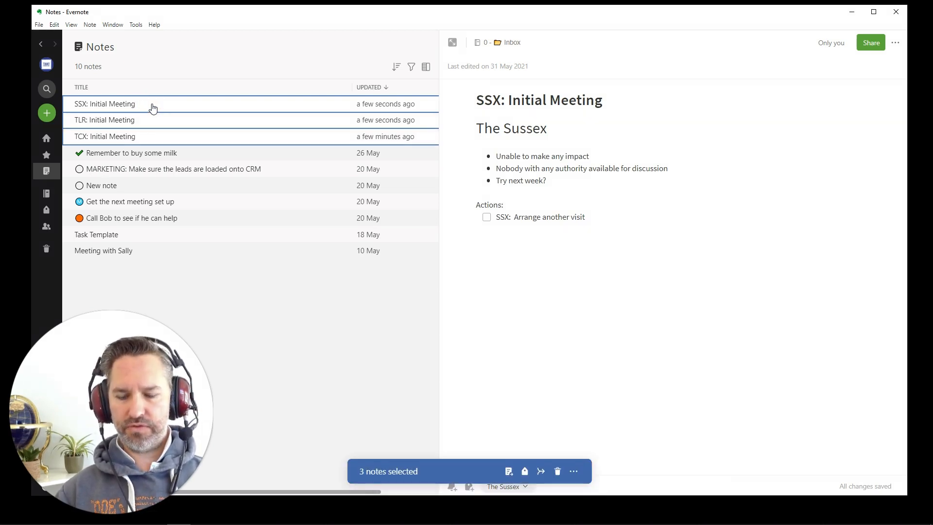
key("ctrl+alt+m")
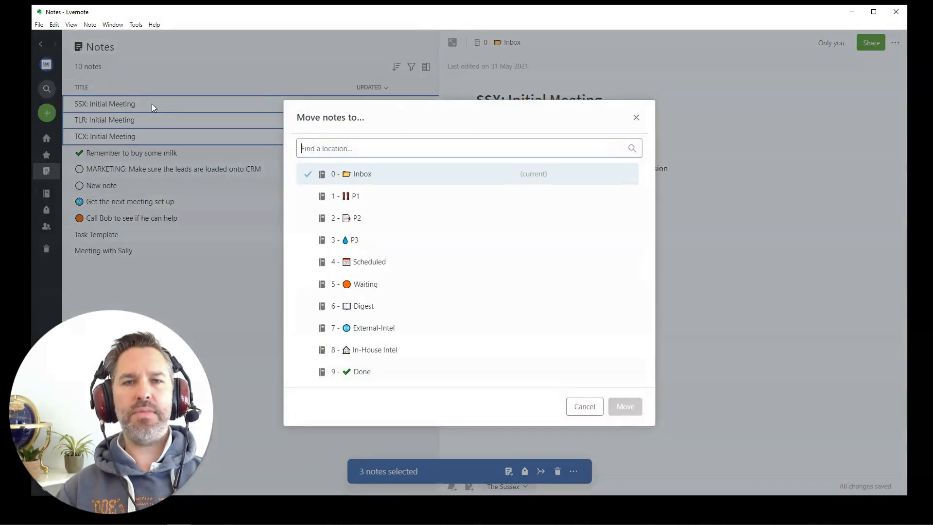
type("10")
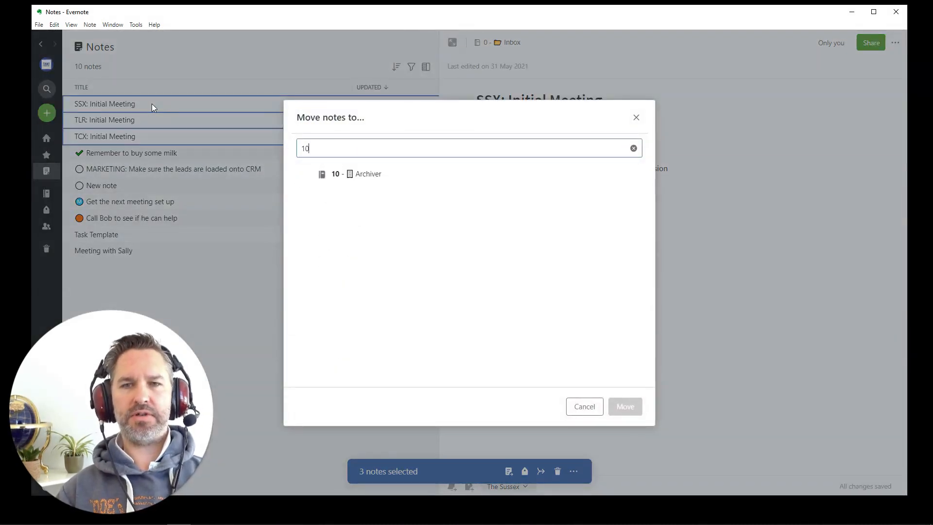
key("Down")
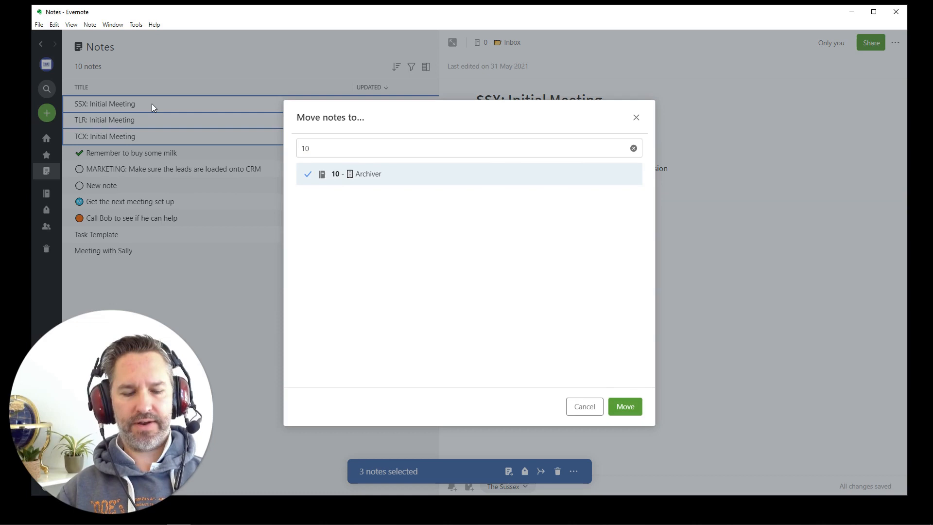
key("Return")
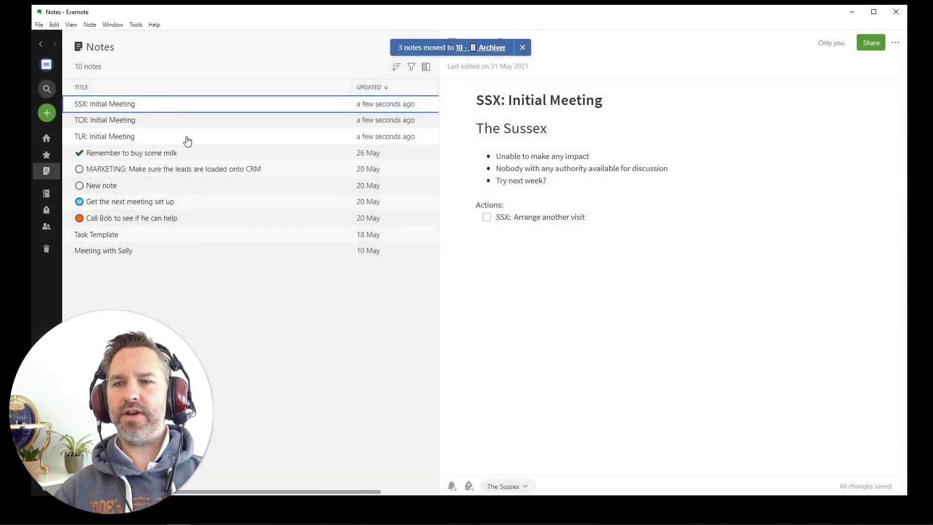
Check the contents of the "10 - Archiver" notebook and return to the list of all notes.
mouse_move(44, 202)
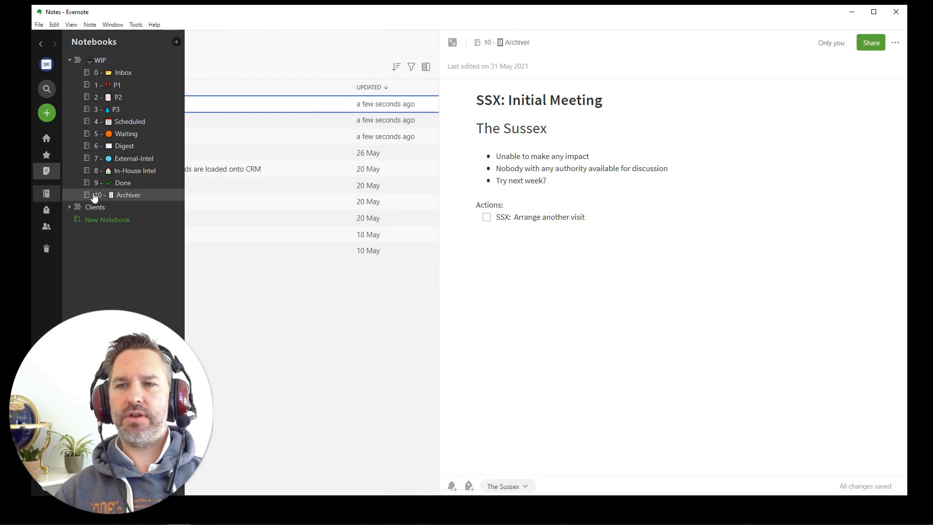
left_click(96, 196)
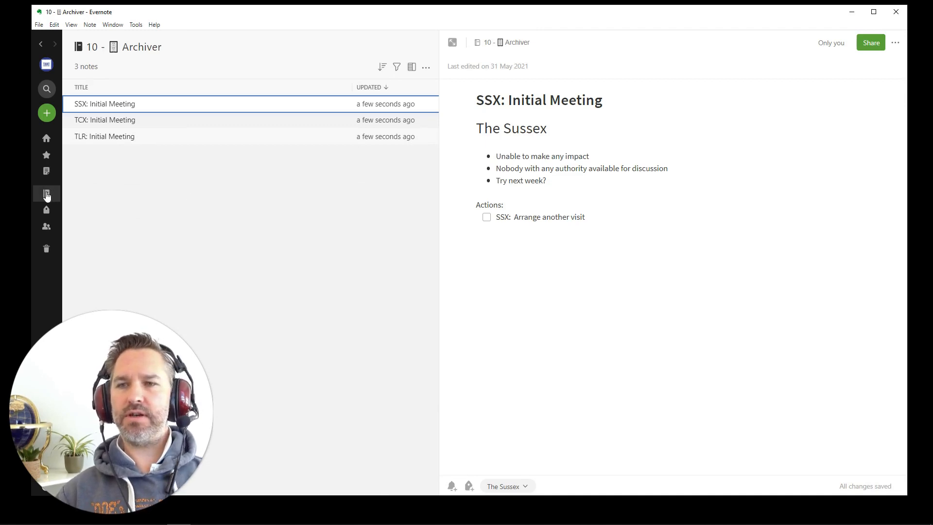
mouse_move(46, 194)
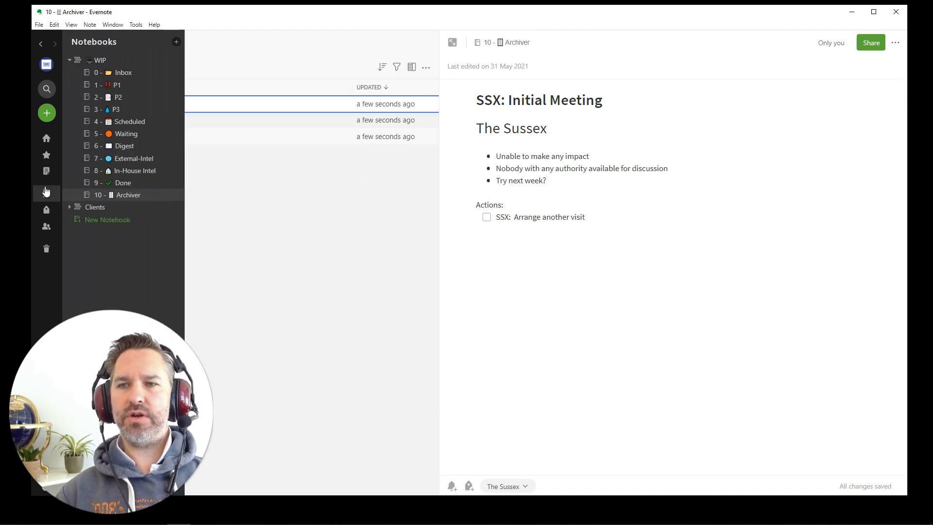
left_click(46, 171)
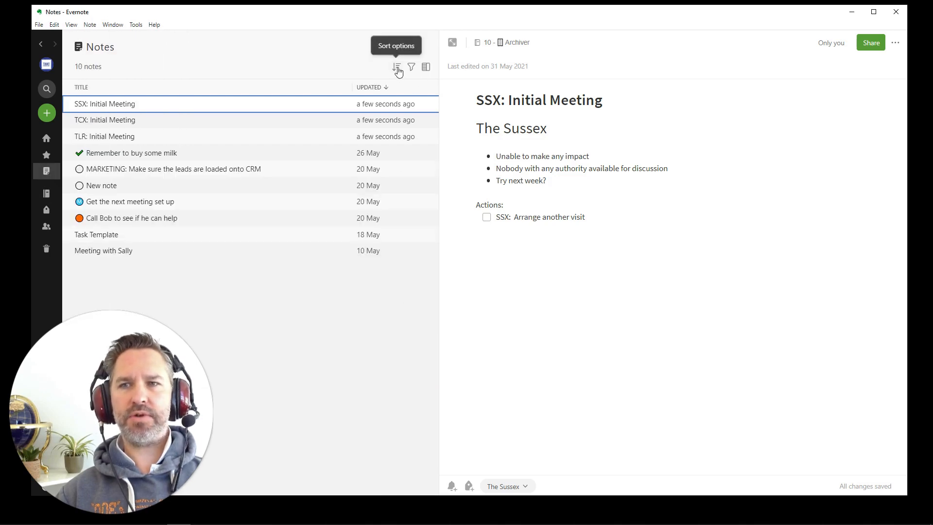
Add the Location column to the note list and narrow the Title and Updated columns so it fits.
left_click(426, 72)
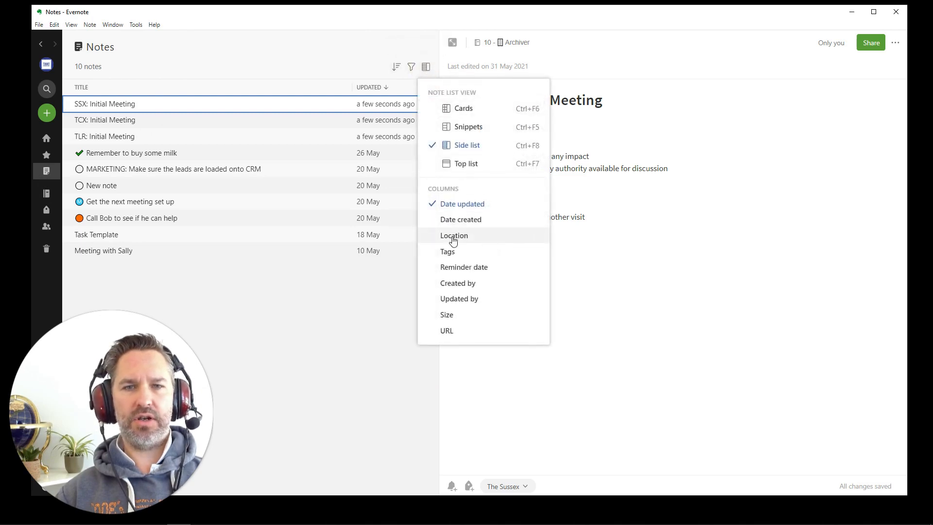
left_click(331, 56)
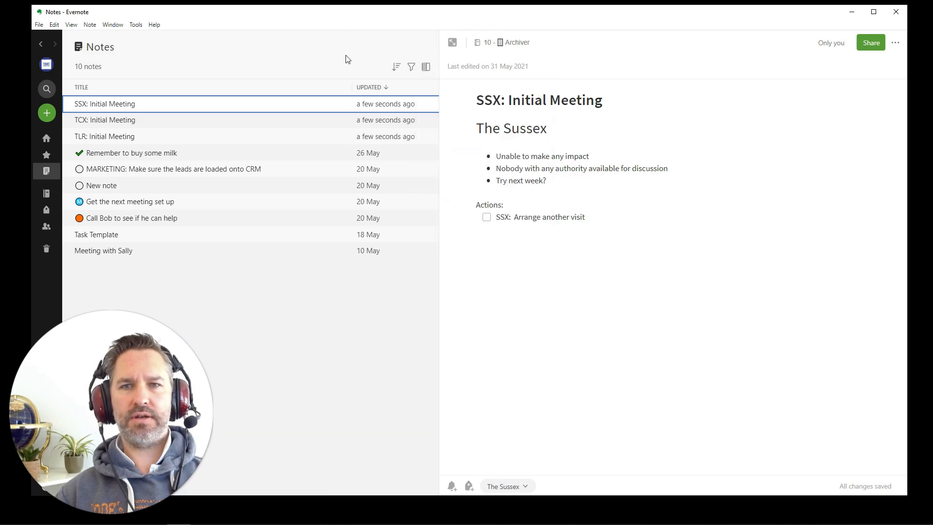
left_click_drag(350, 89, 237, 88)
left_click_drag(389, 88, 365, 90)
left_click_drag(237, 88, 250, 85)
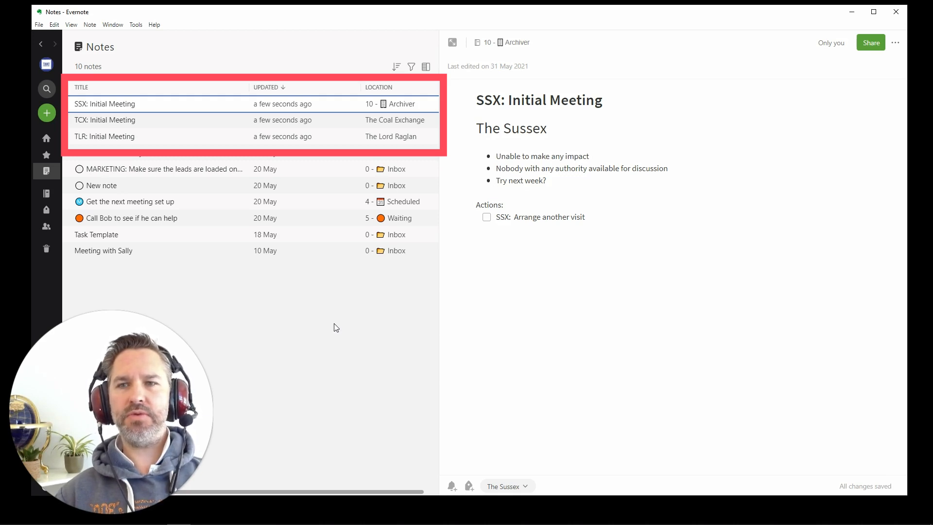
Check the tags and notebook location of the TLR, SSX and TCX Initial Meeting notes.
left_click(141, 141)
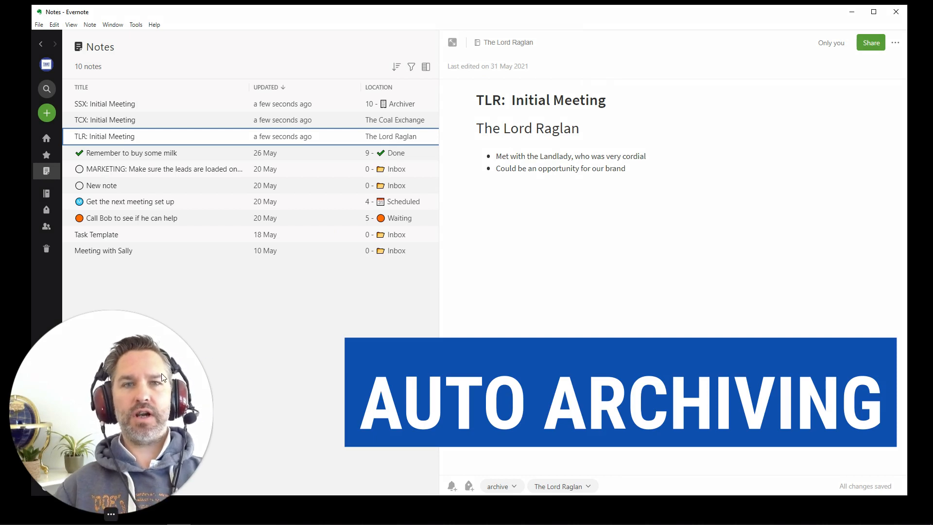
mouse_move(118, 515)
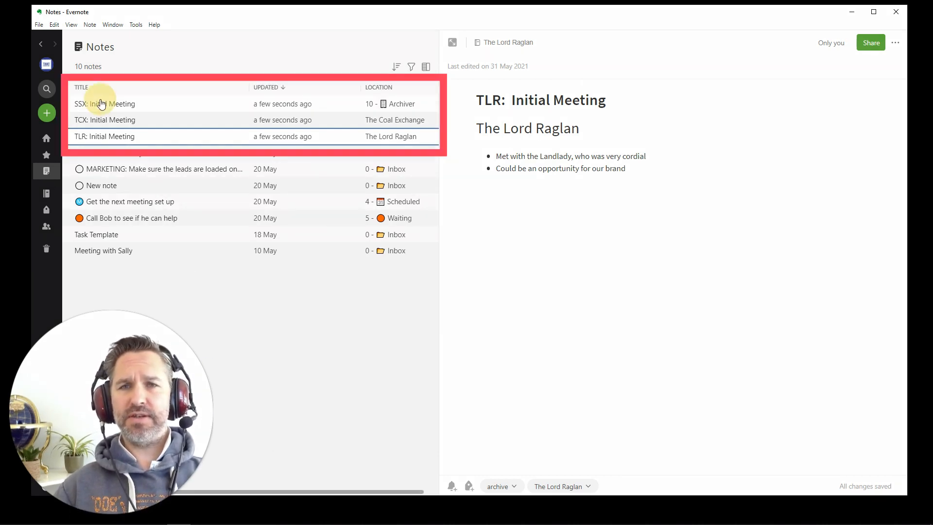
left_click(101, 103)
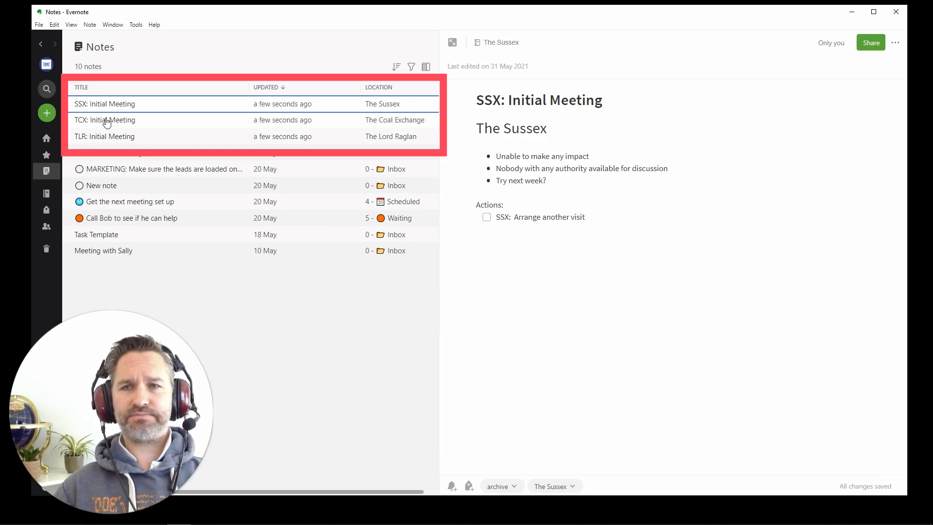
left_click(106, 122)
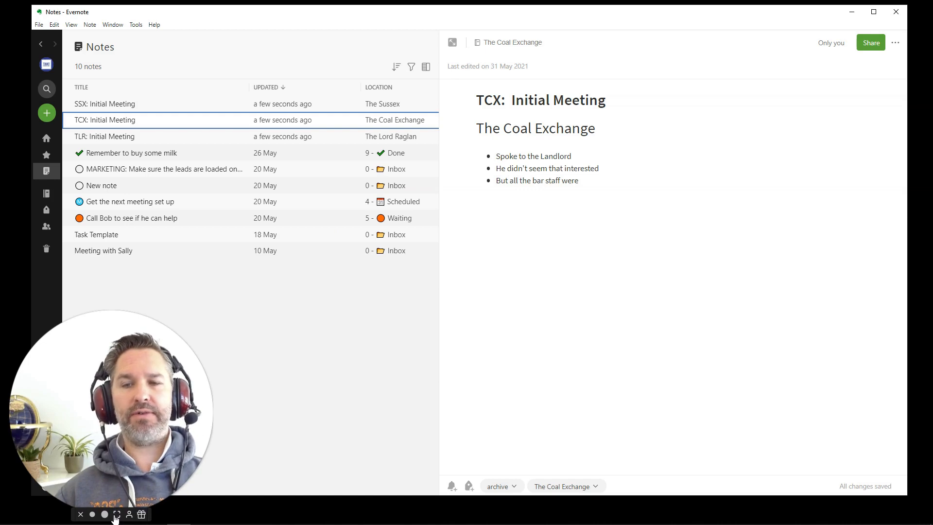
left_click(116, 515)
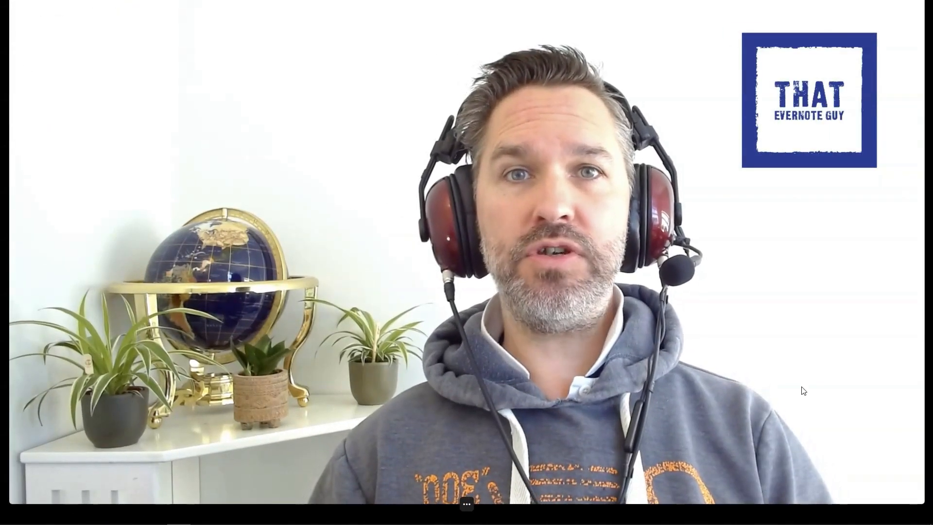